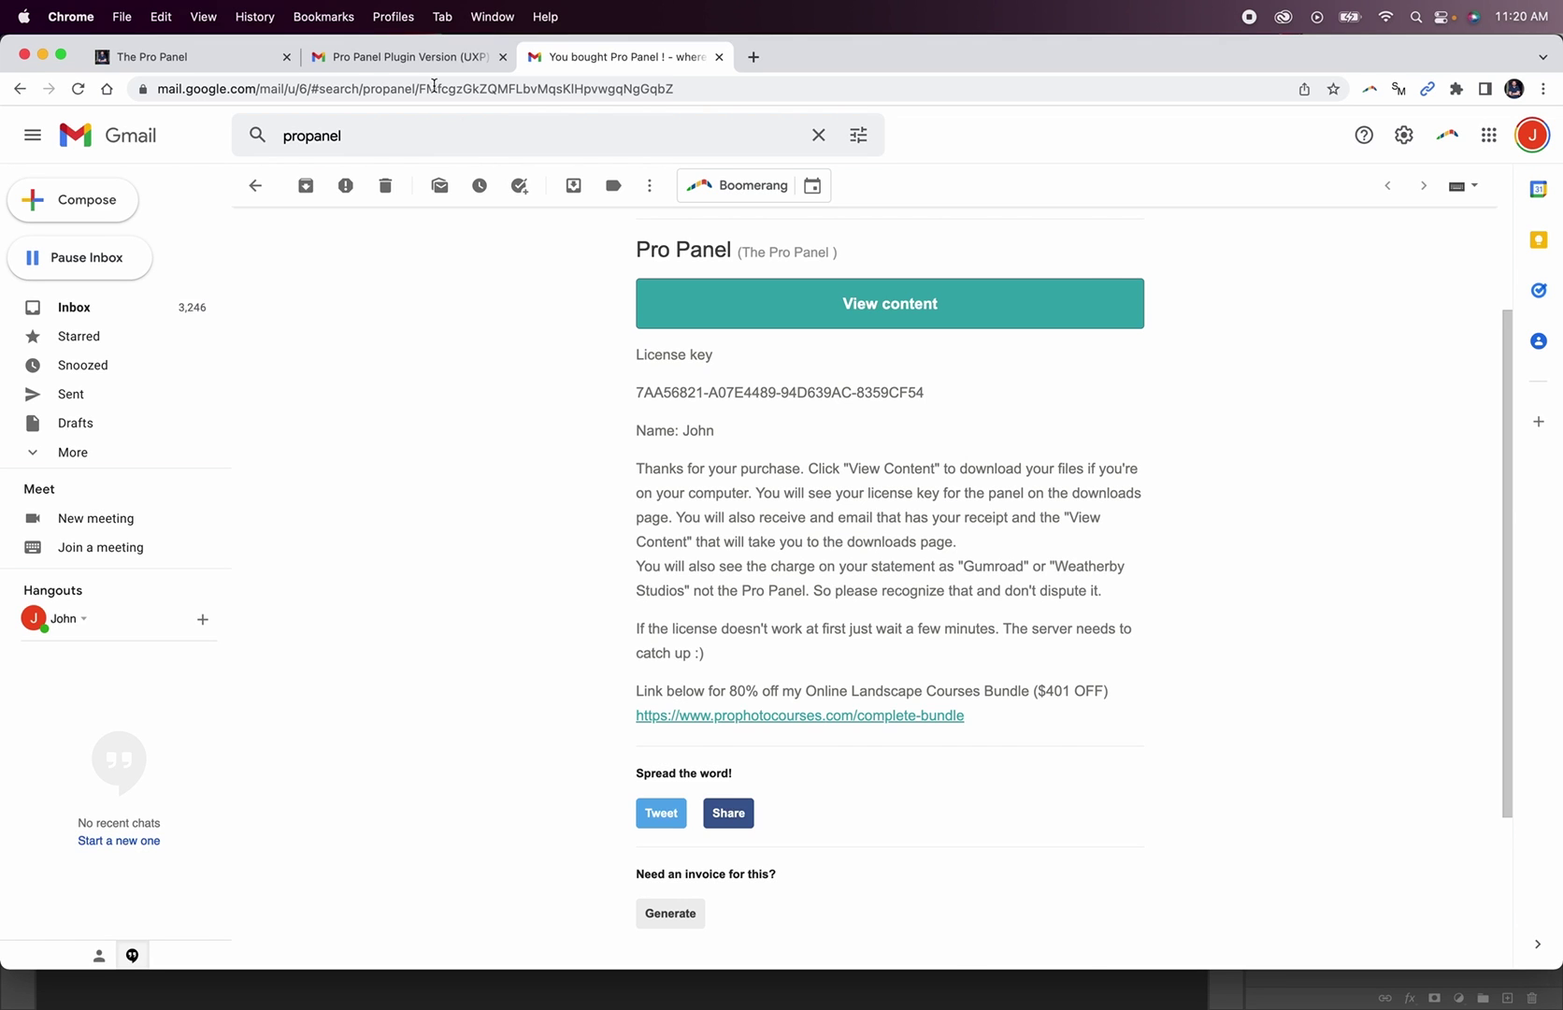
Open the 'Pro Panel Plugin Version (UXP) Update' email in Gmail.
click(411, 57)
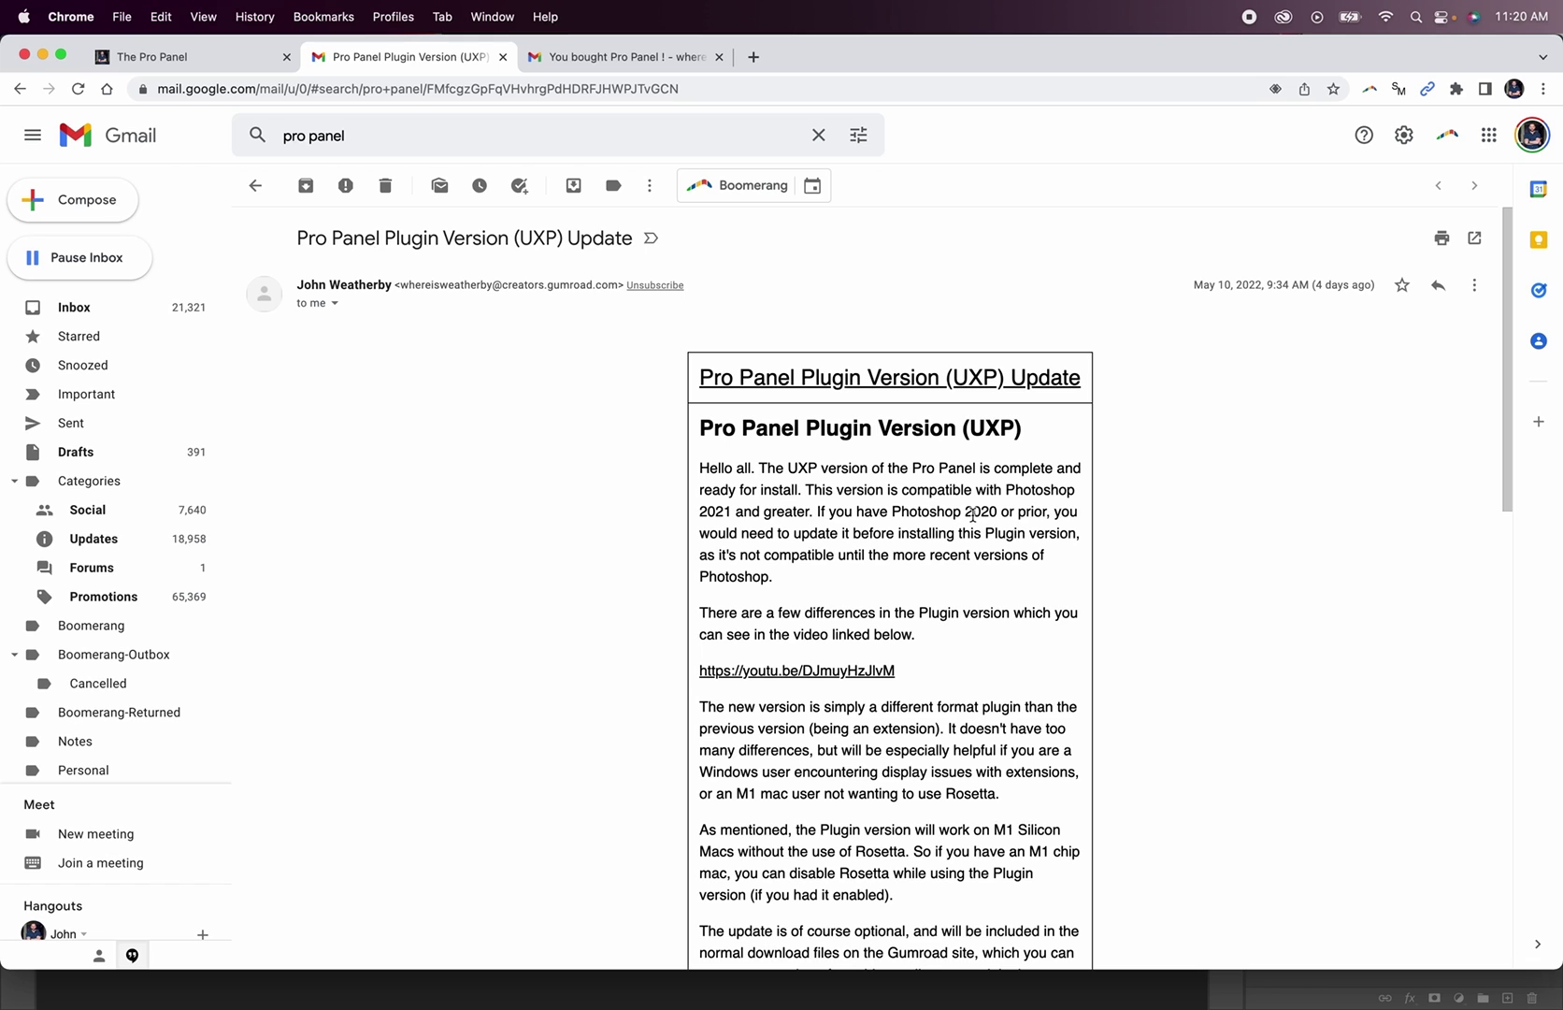
Follow the Pro Panel link in the email footer to its Gumroad product page.
scroll(973, 513, down, 20)
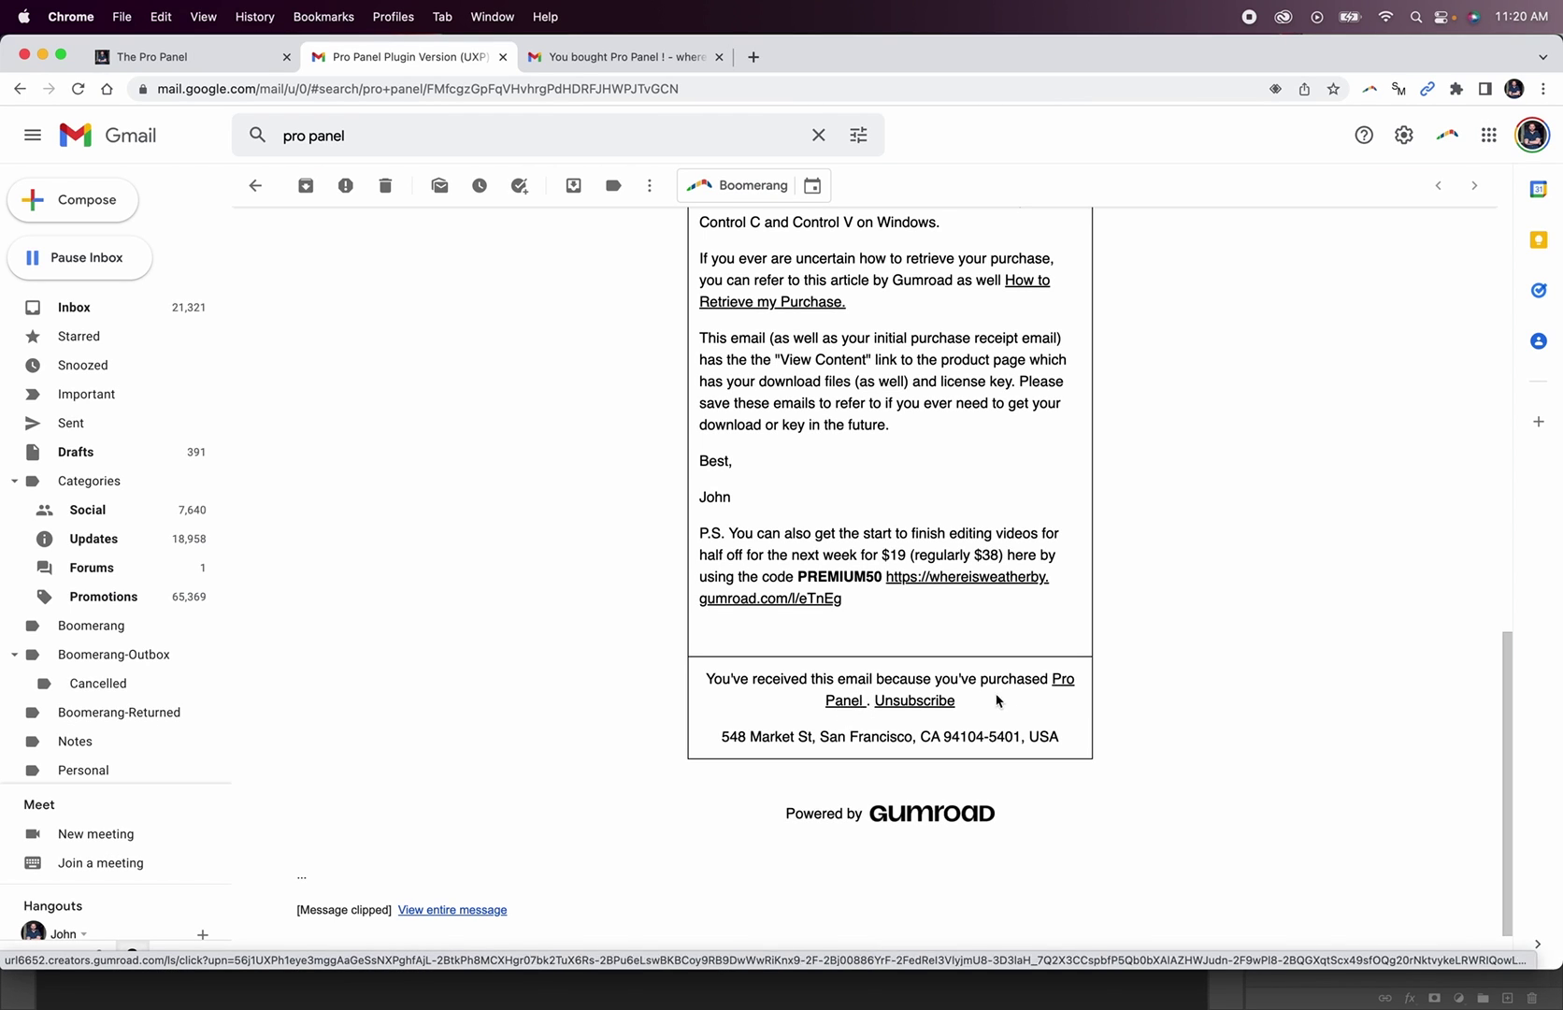
click(1060, 679)
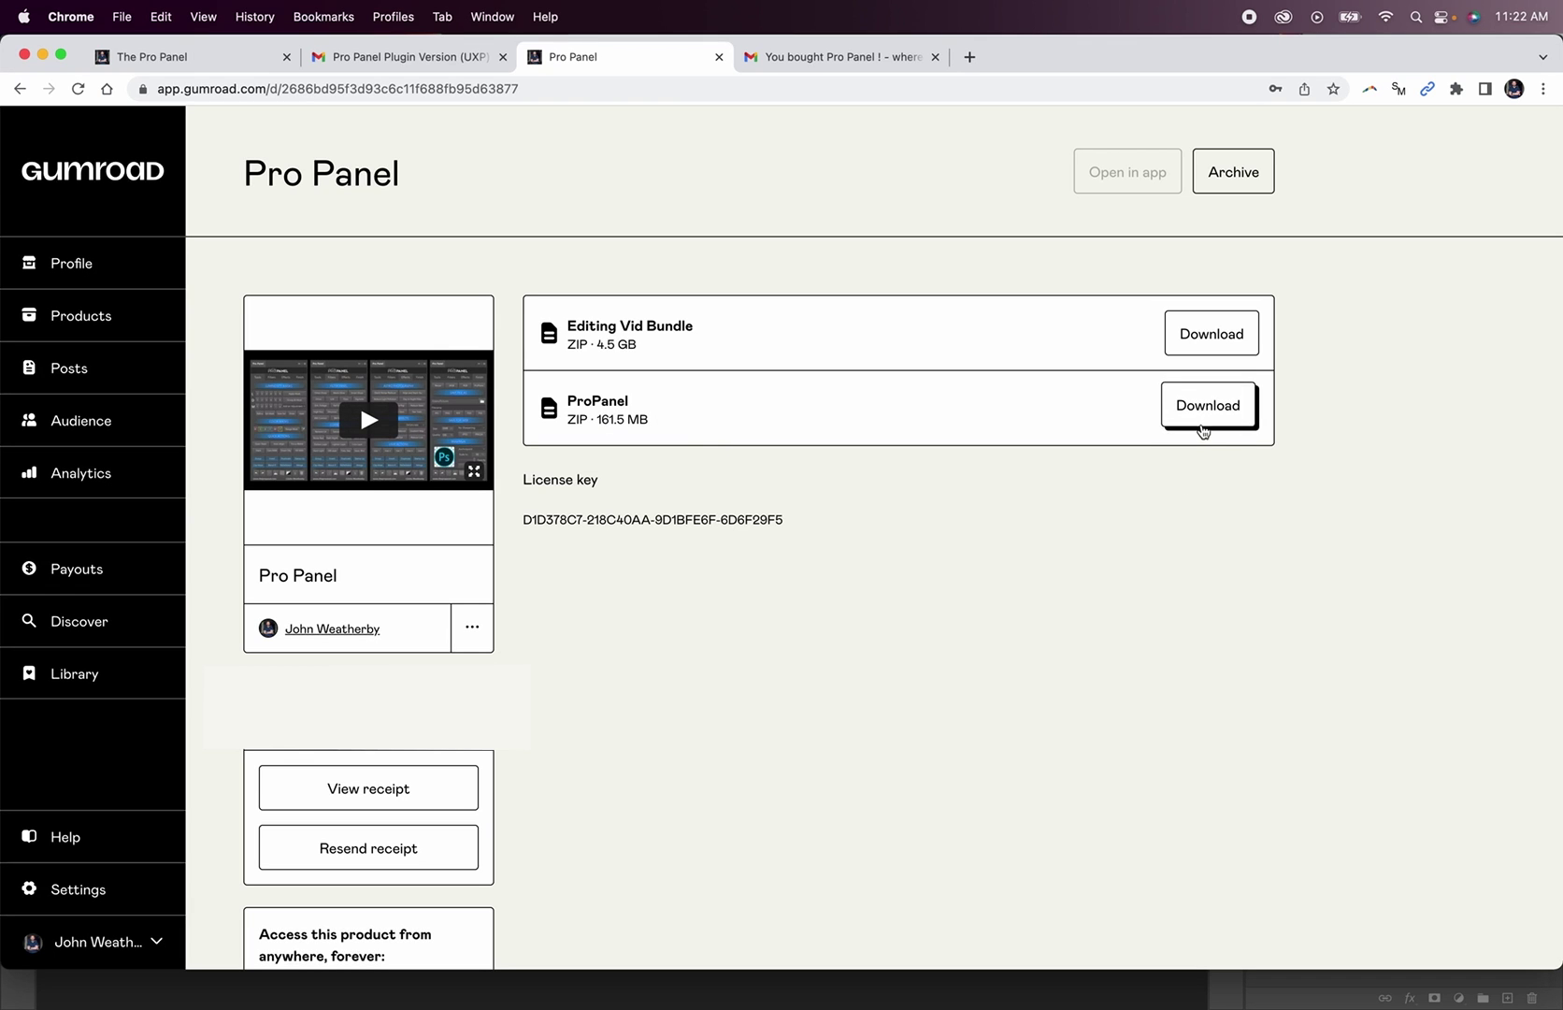
Download the ProPanel ZIP and go back to the 'You bought Pro Panel!' email.
click(1206, 407)
click(818, 57)
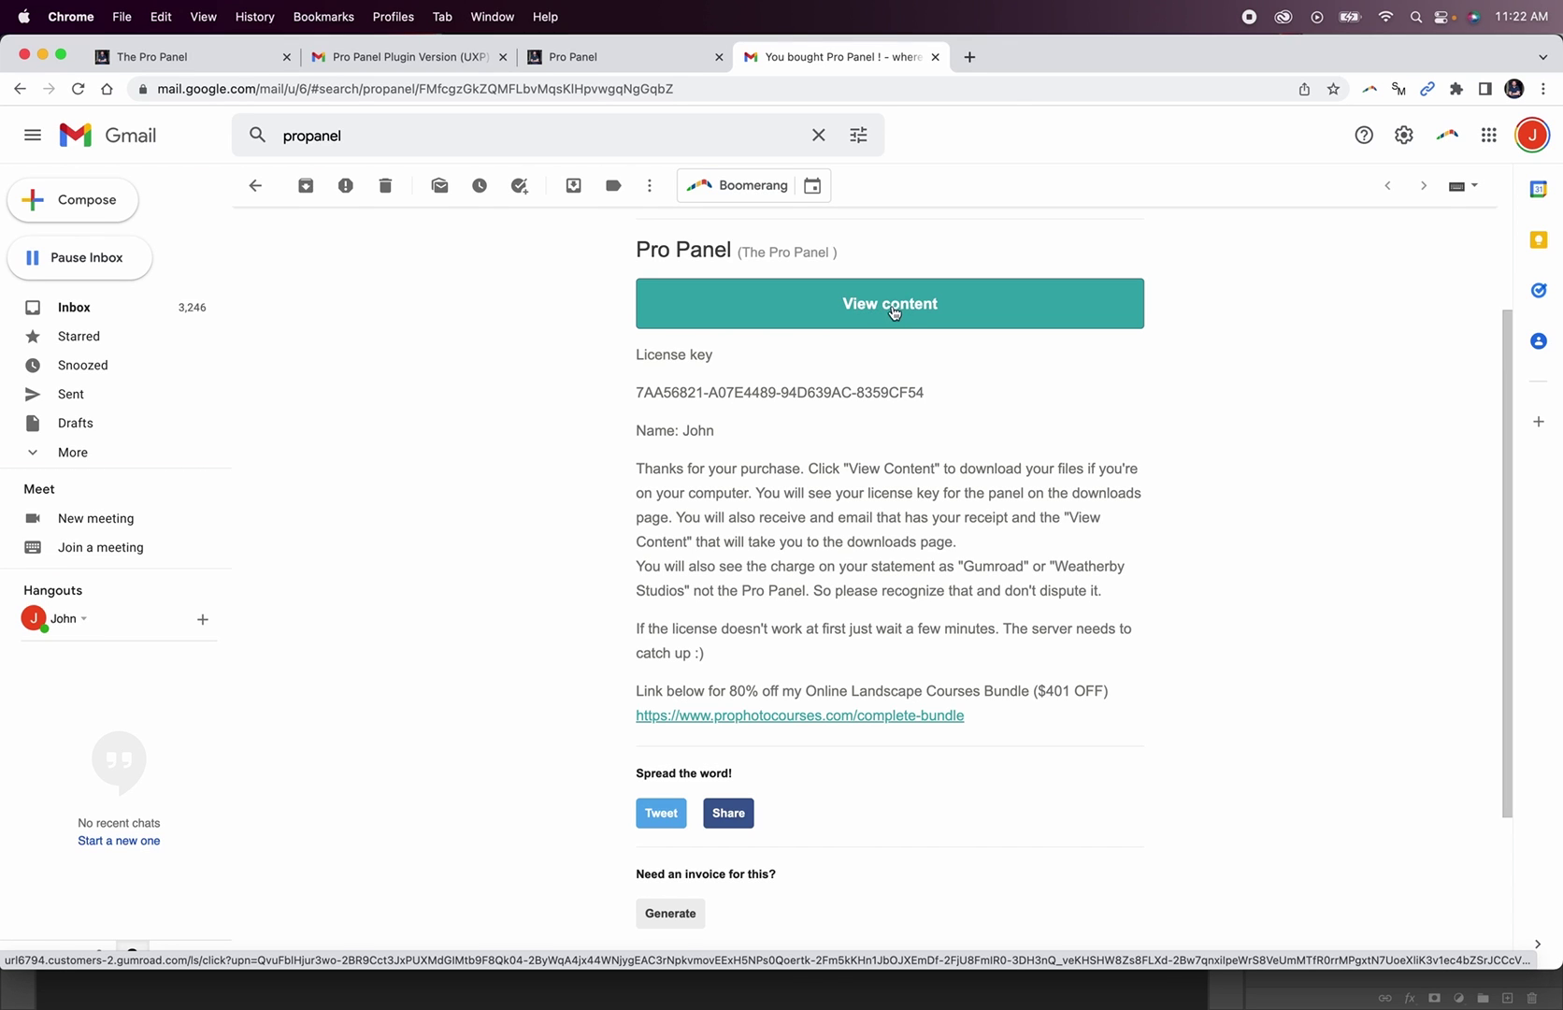
Show the downloaded ProPanel folder in Finder.
click(68, 984)
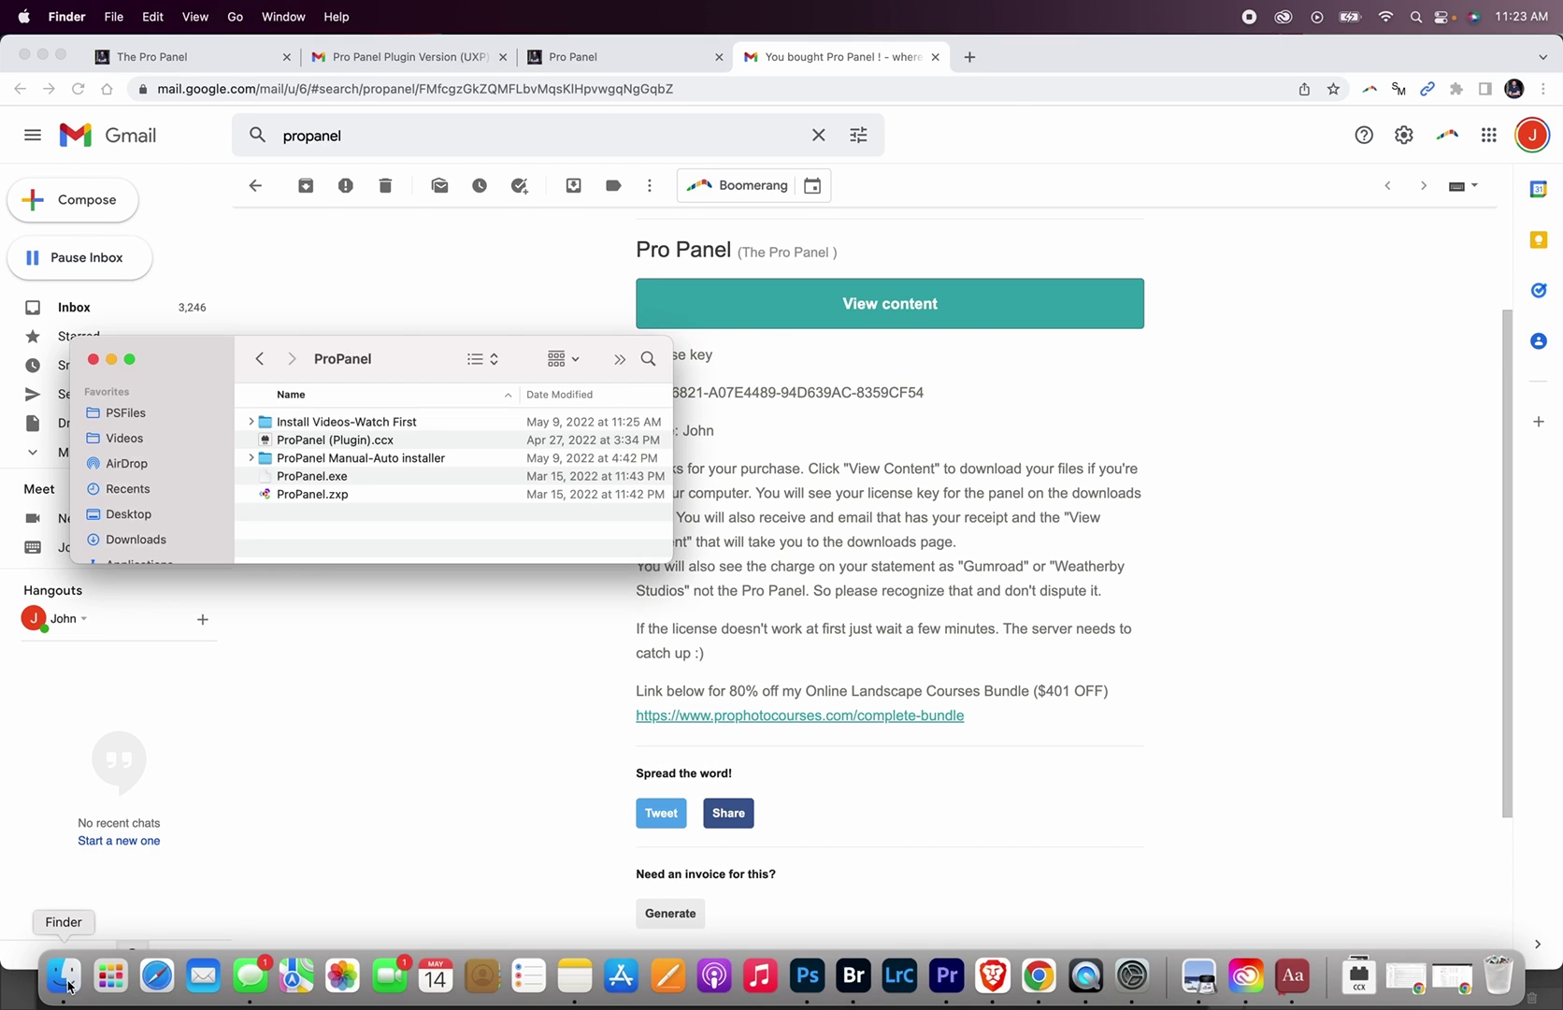
Install ProPanel (Plugin).ccx locally via Creative Cloud despite the unverified-plugin warning, then return to Photoshop.
double_click(351, 443)
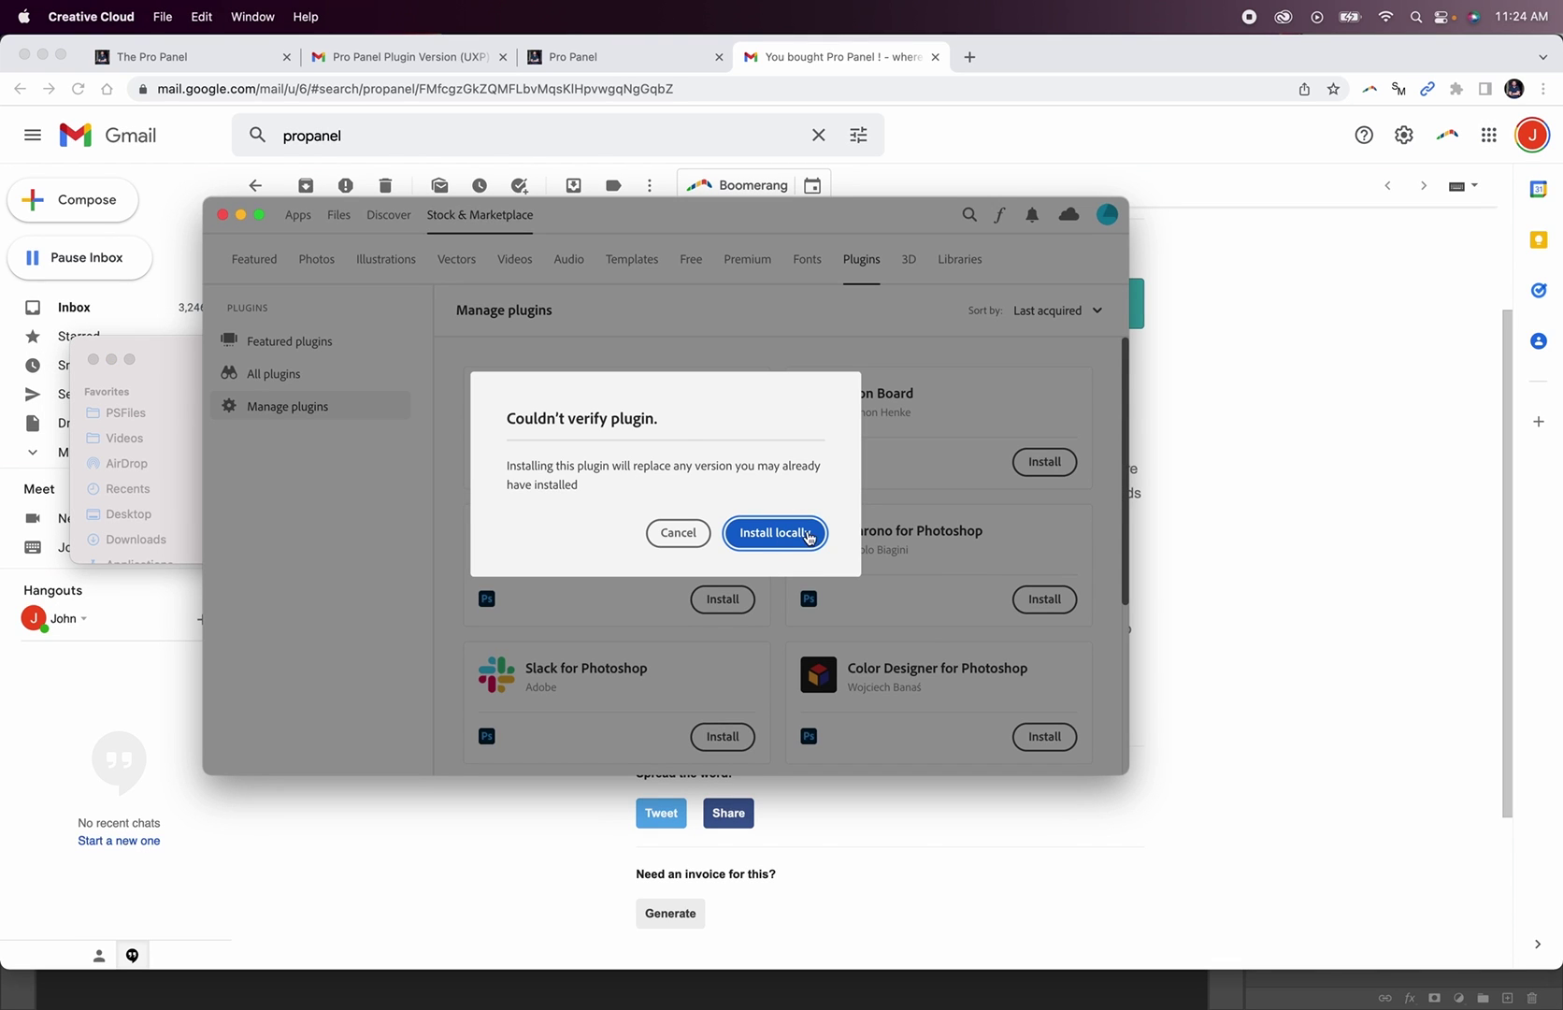
click(783, 540)
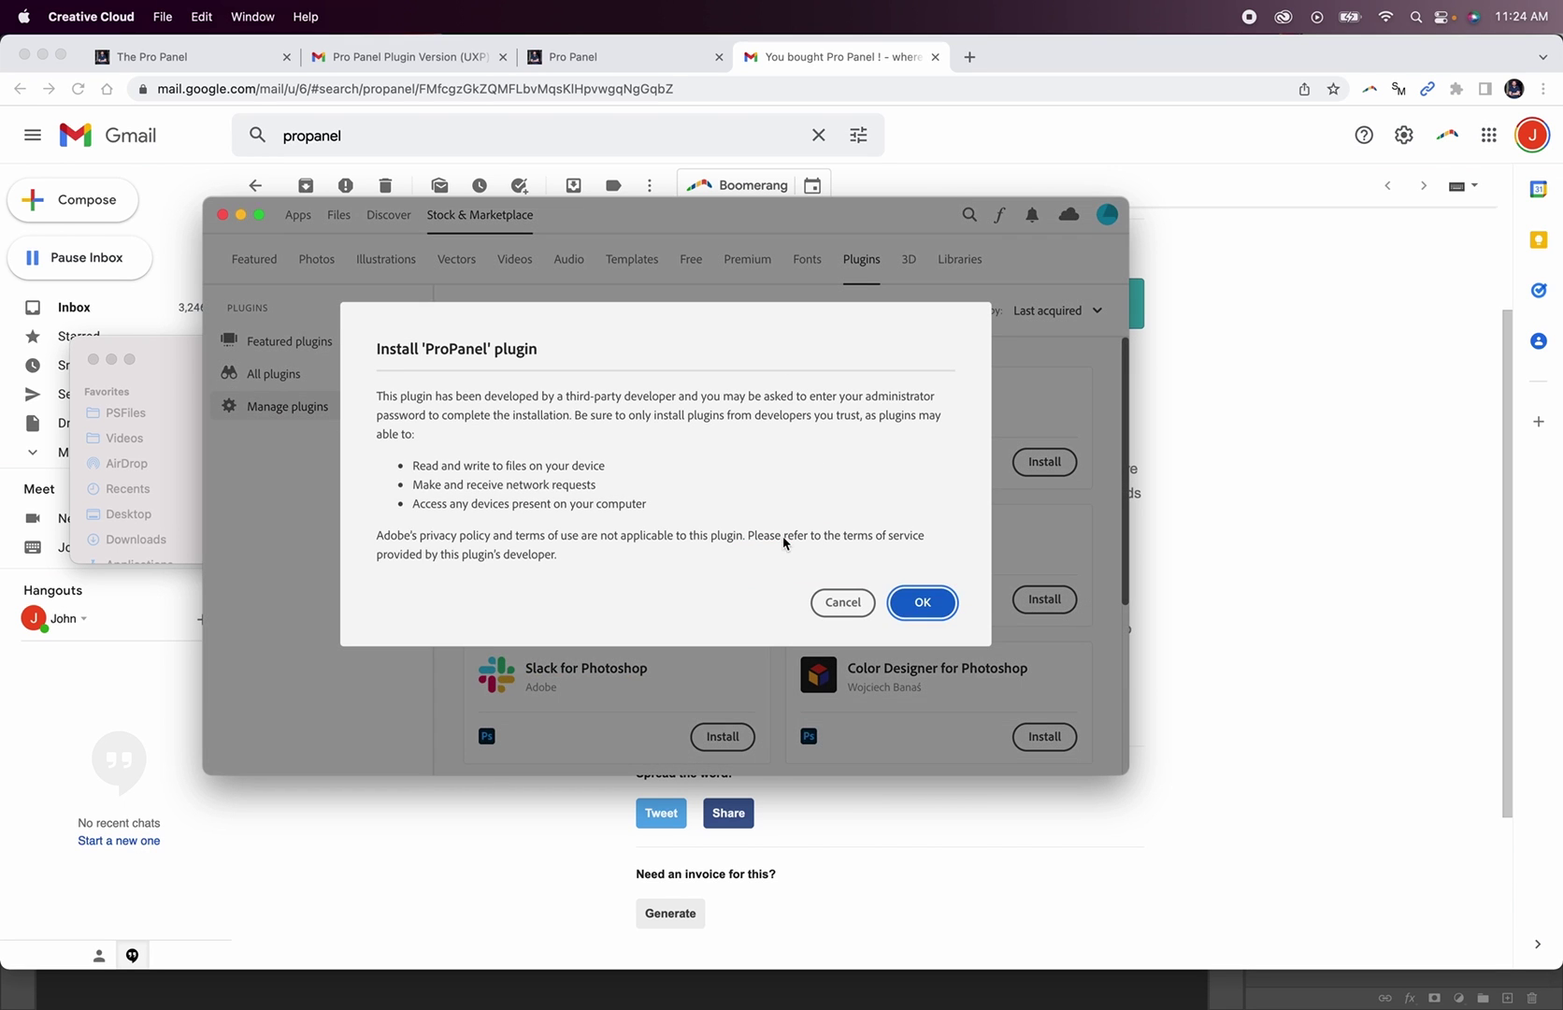
click(918, 604)
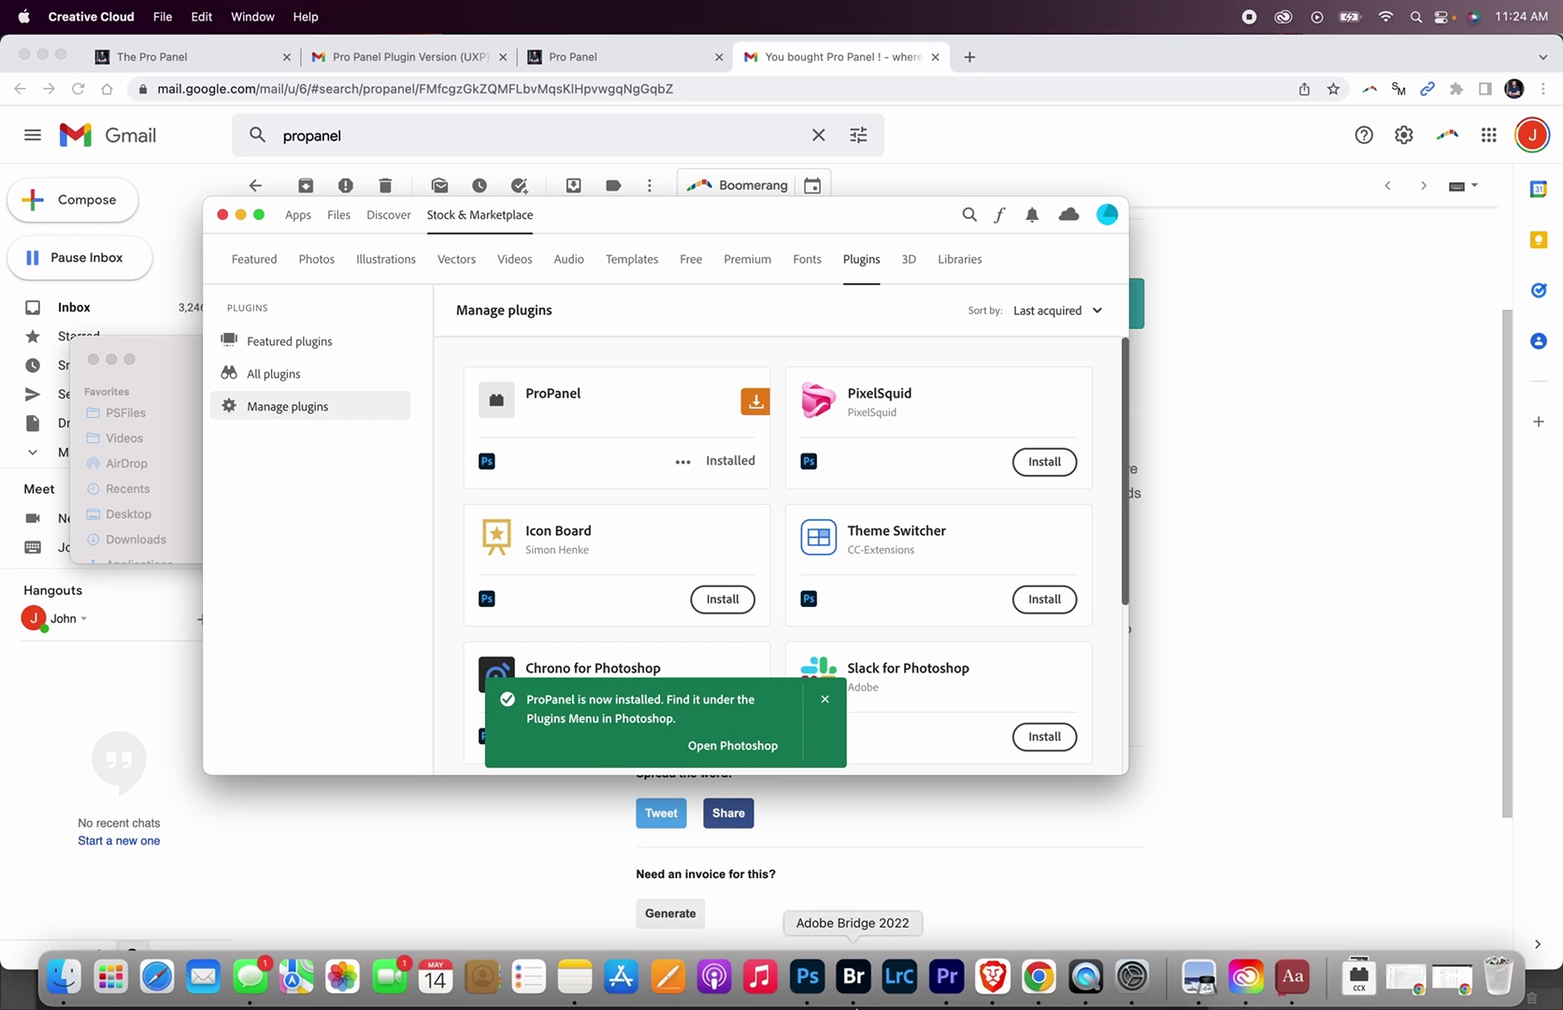
click(809, 989)
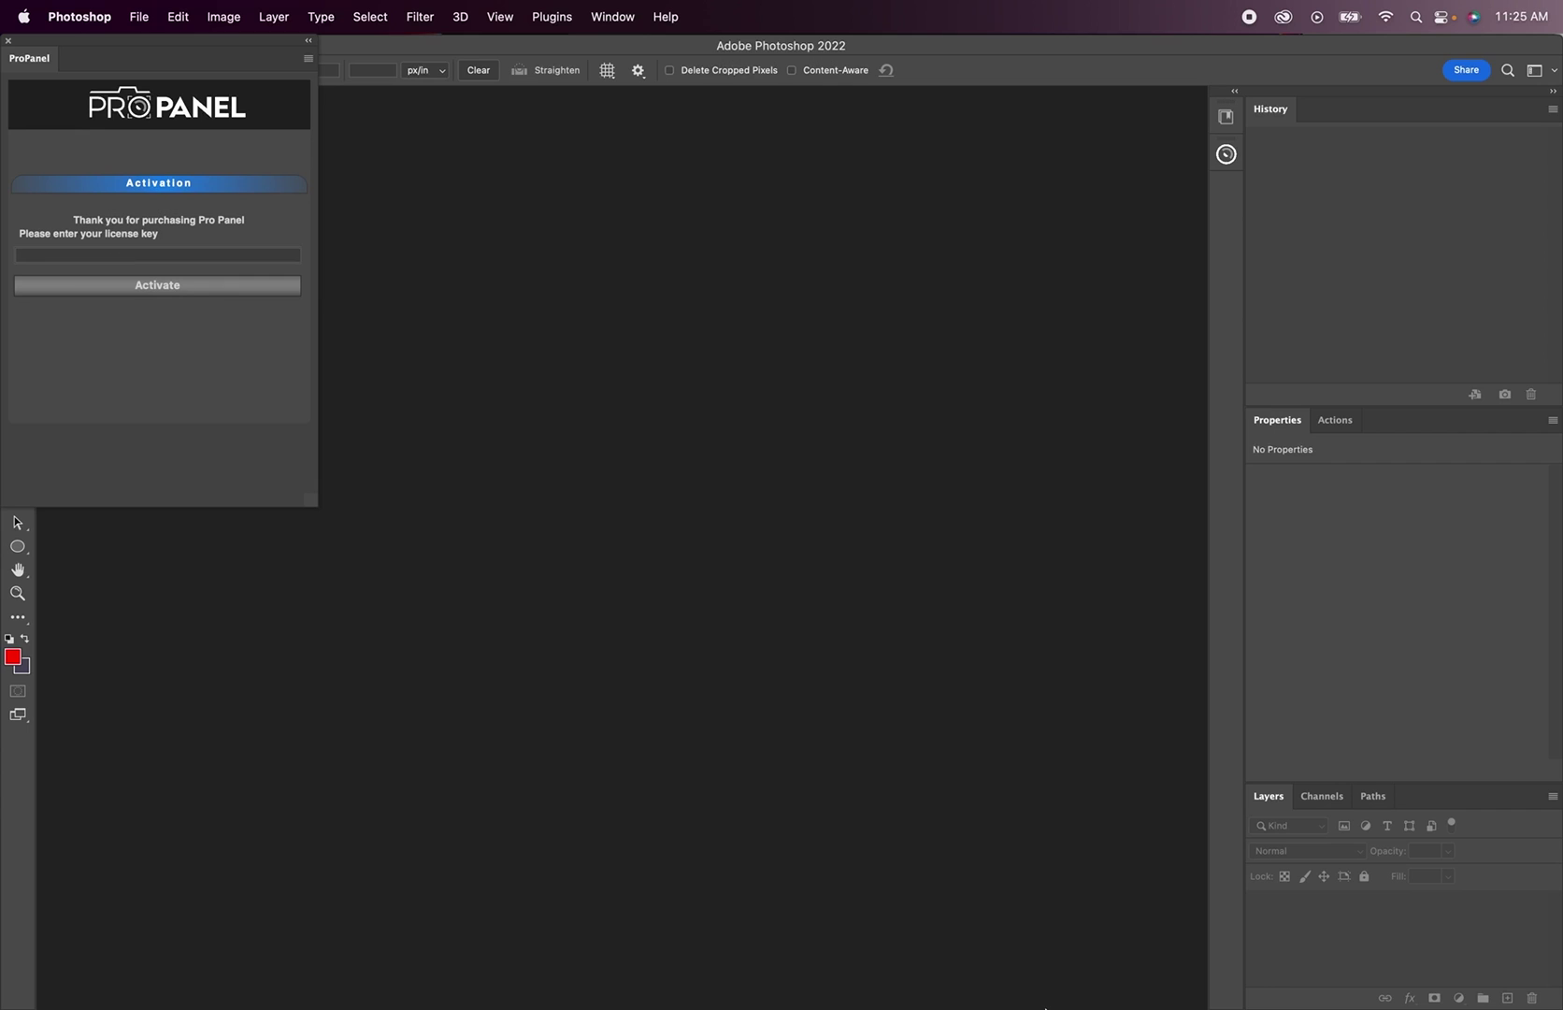
Copy the license key from the purchase email, paste it into ProPanel, and activate it.
click(1036, 980)
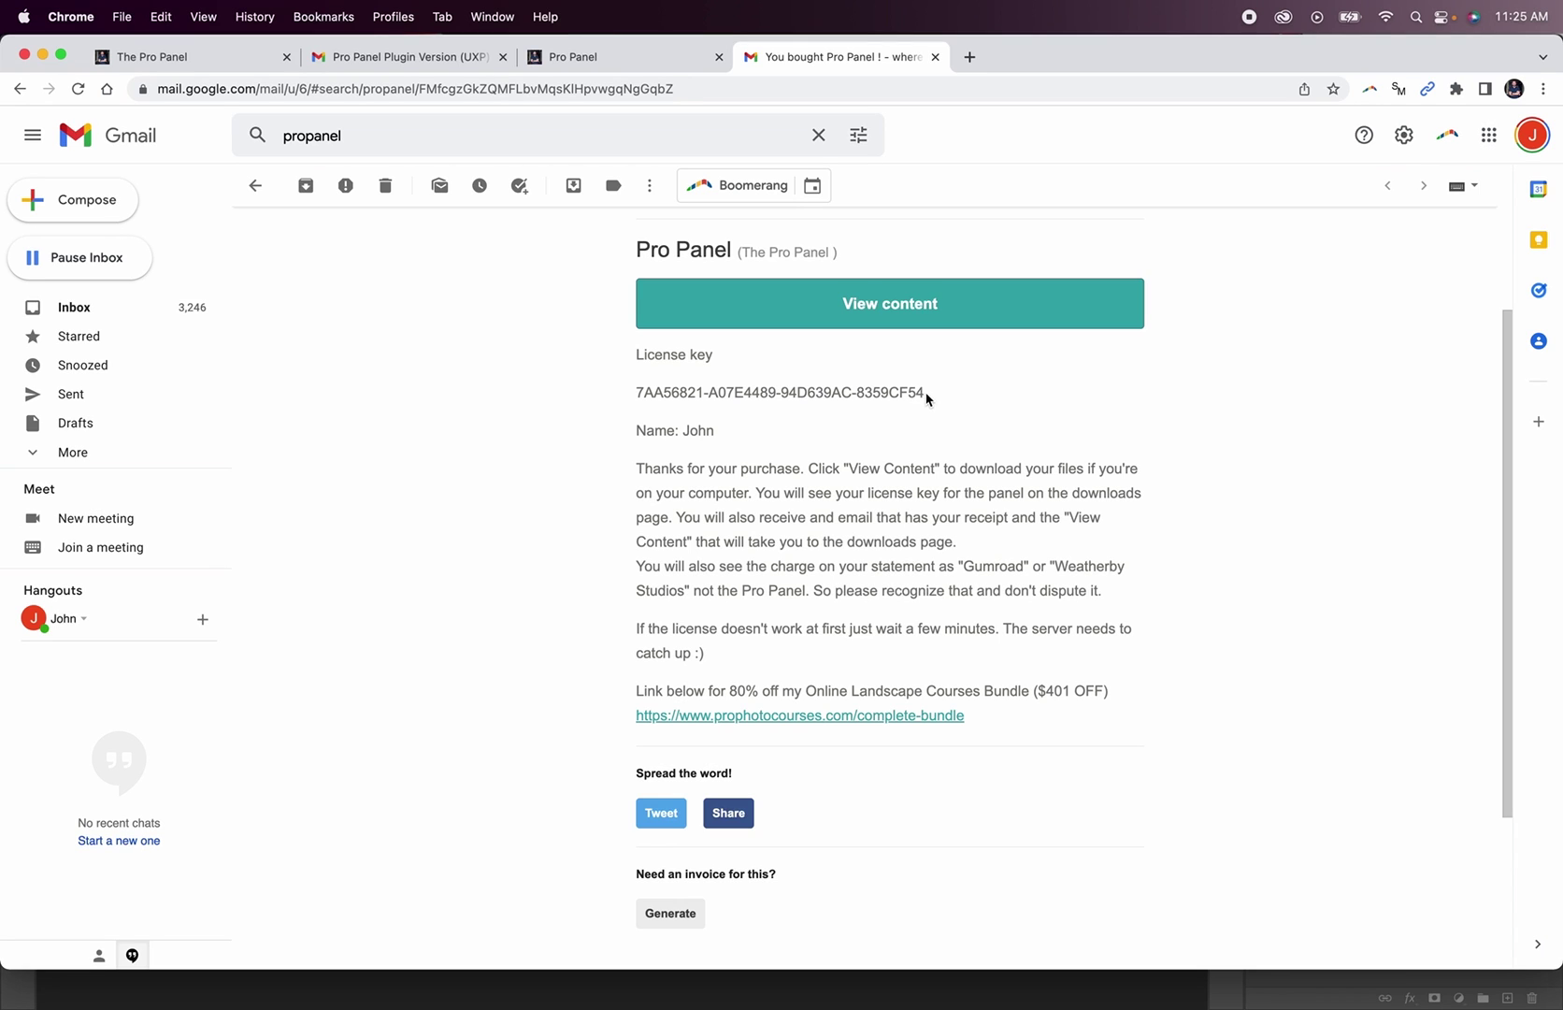
drag(924, 397, 630, 395)
key(super+c)
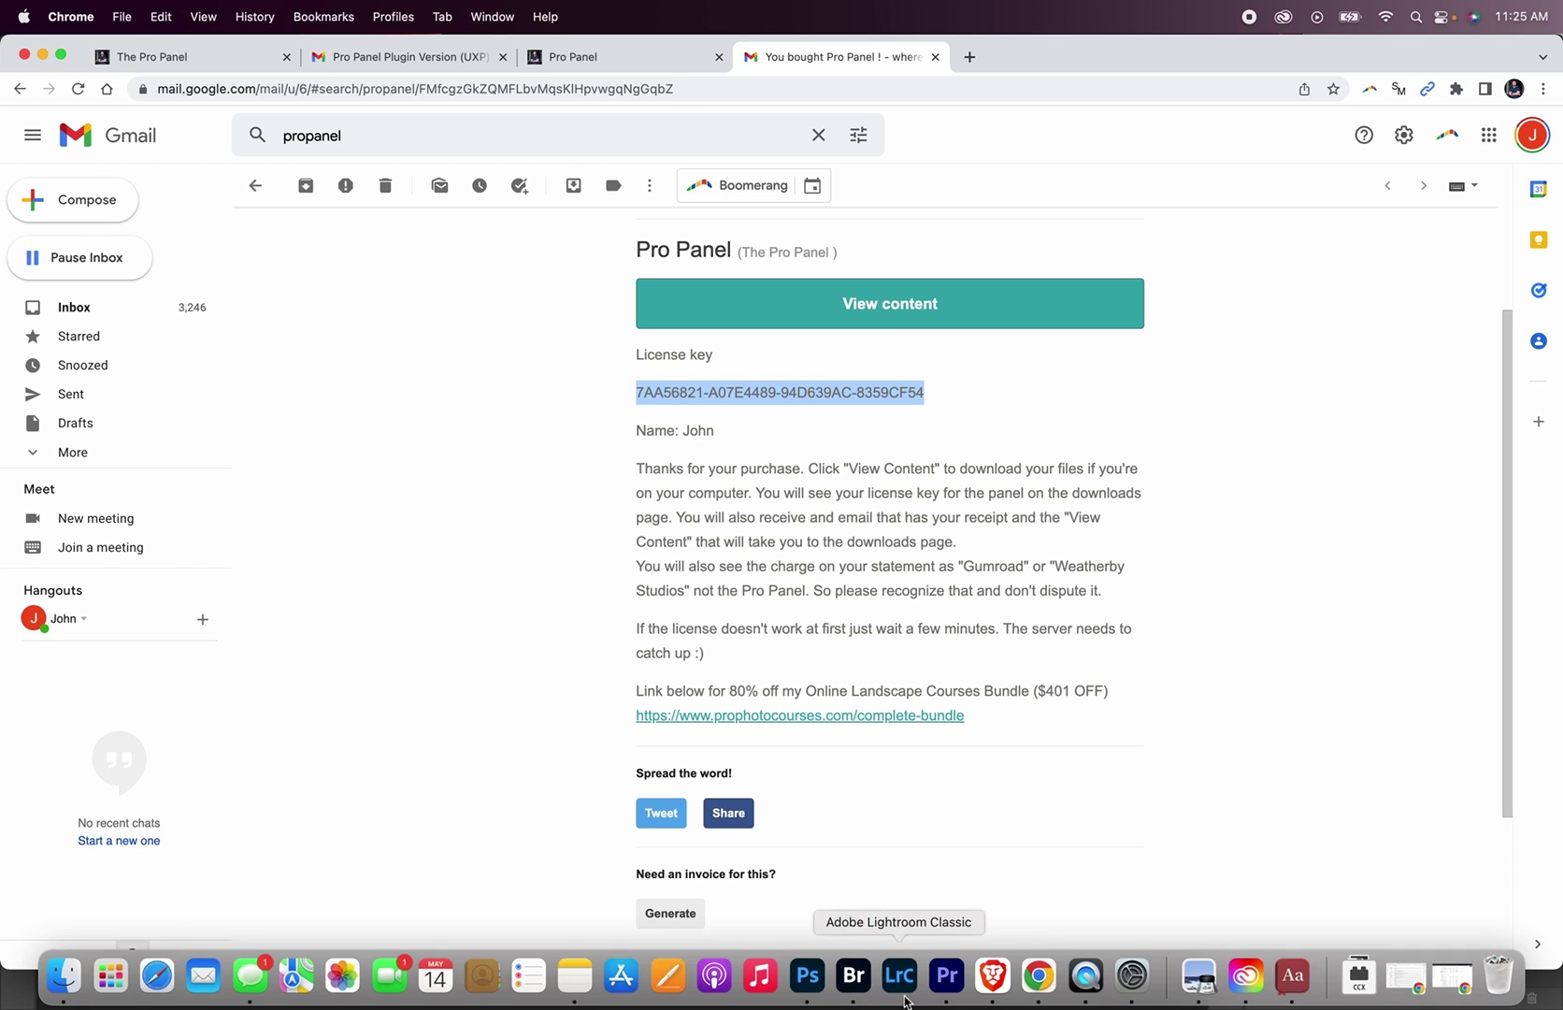
click(807, 975)
click(130, 256)
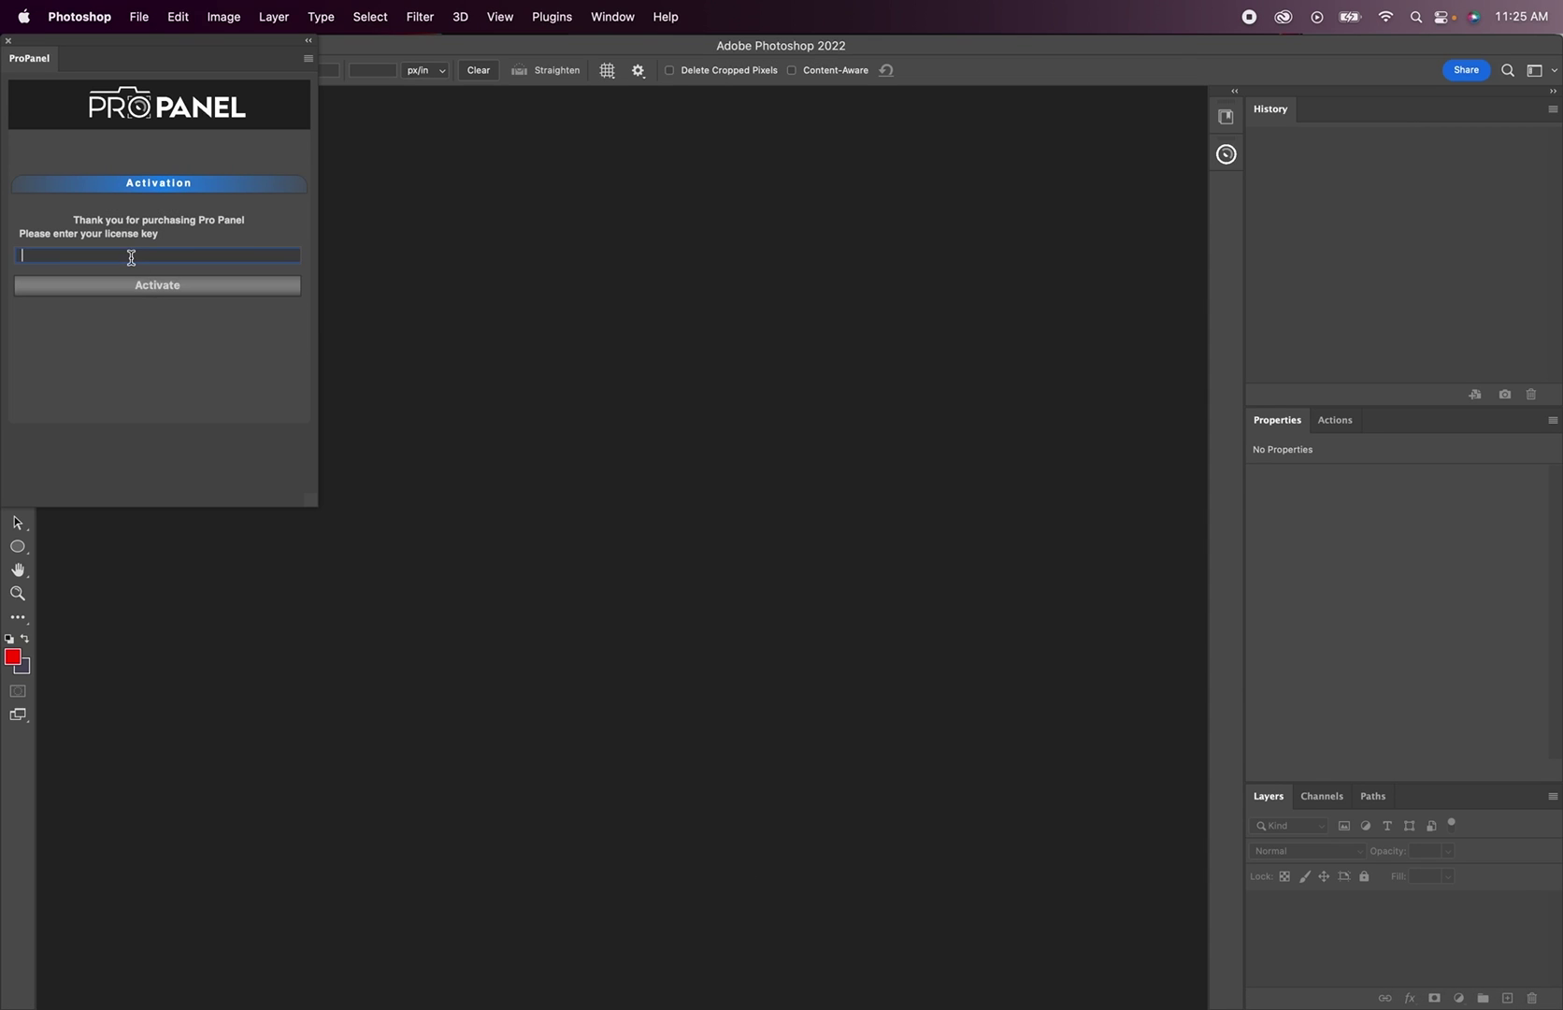
key(super+v)
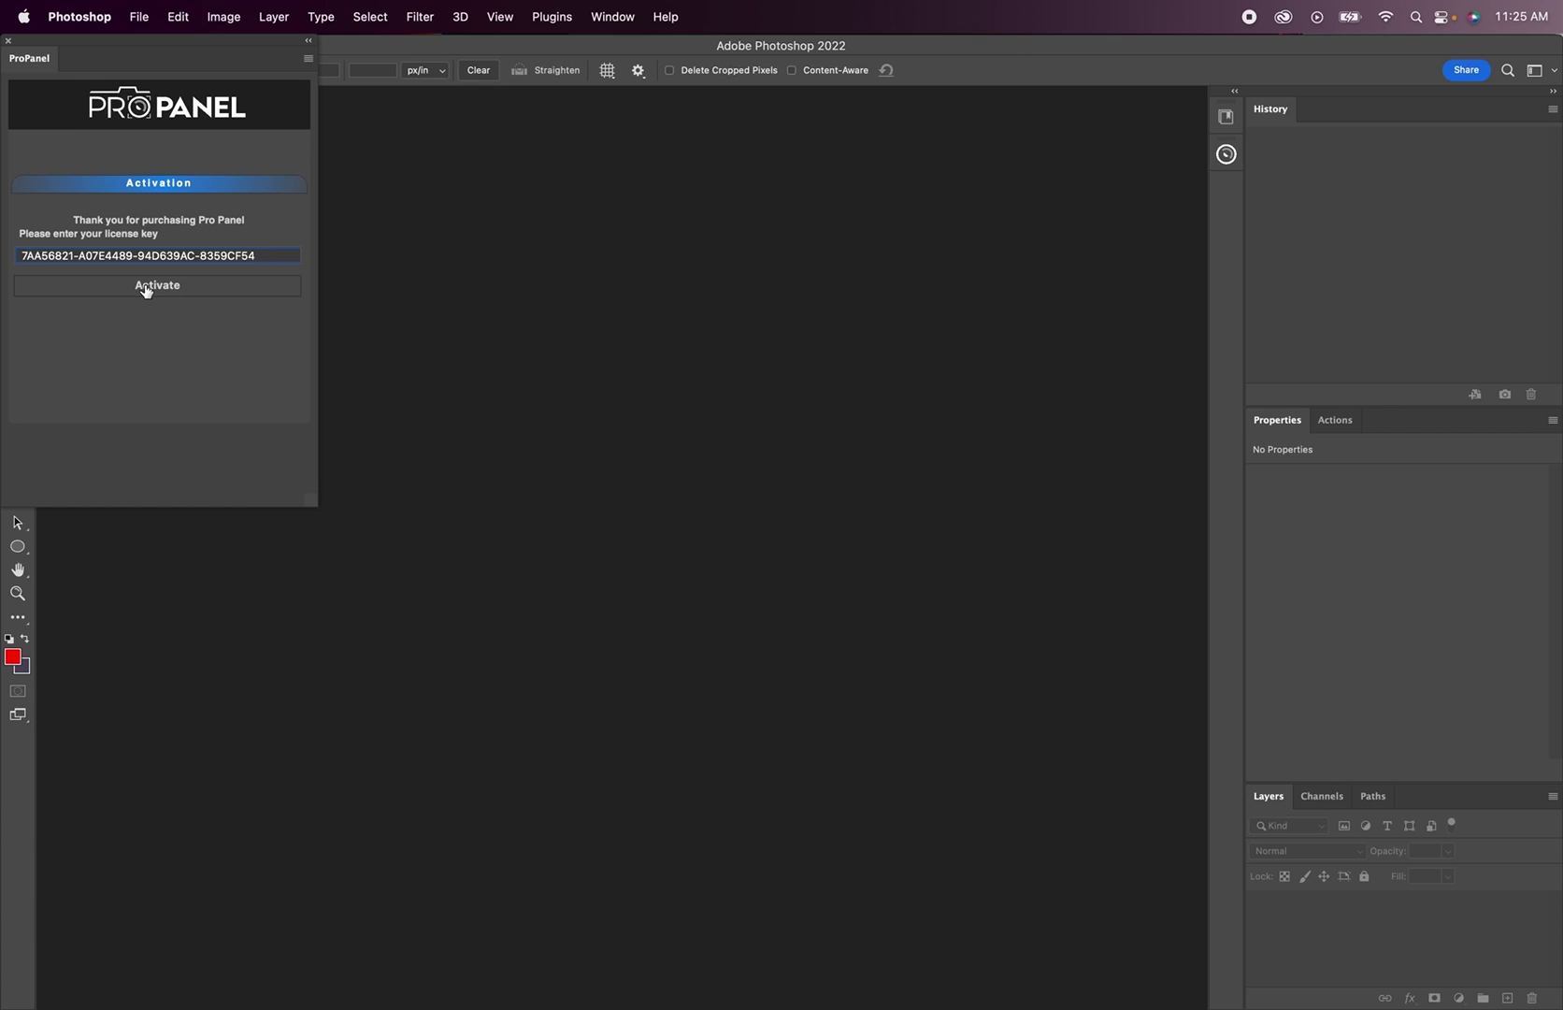
click(146, 286)
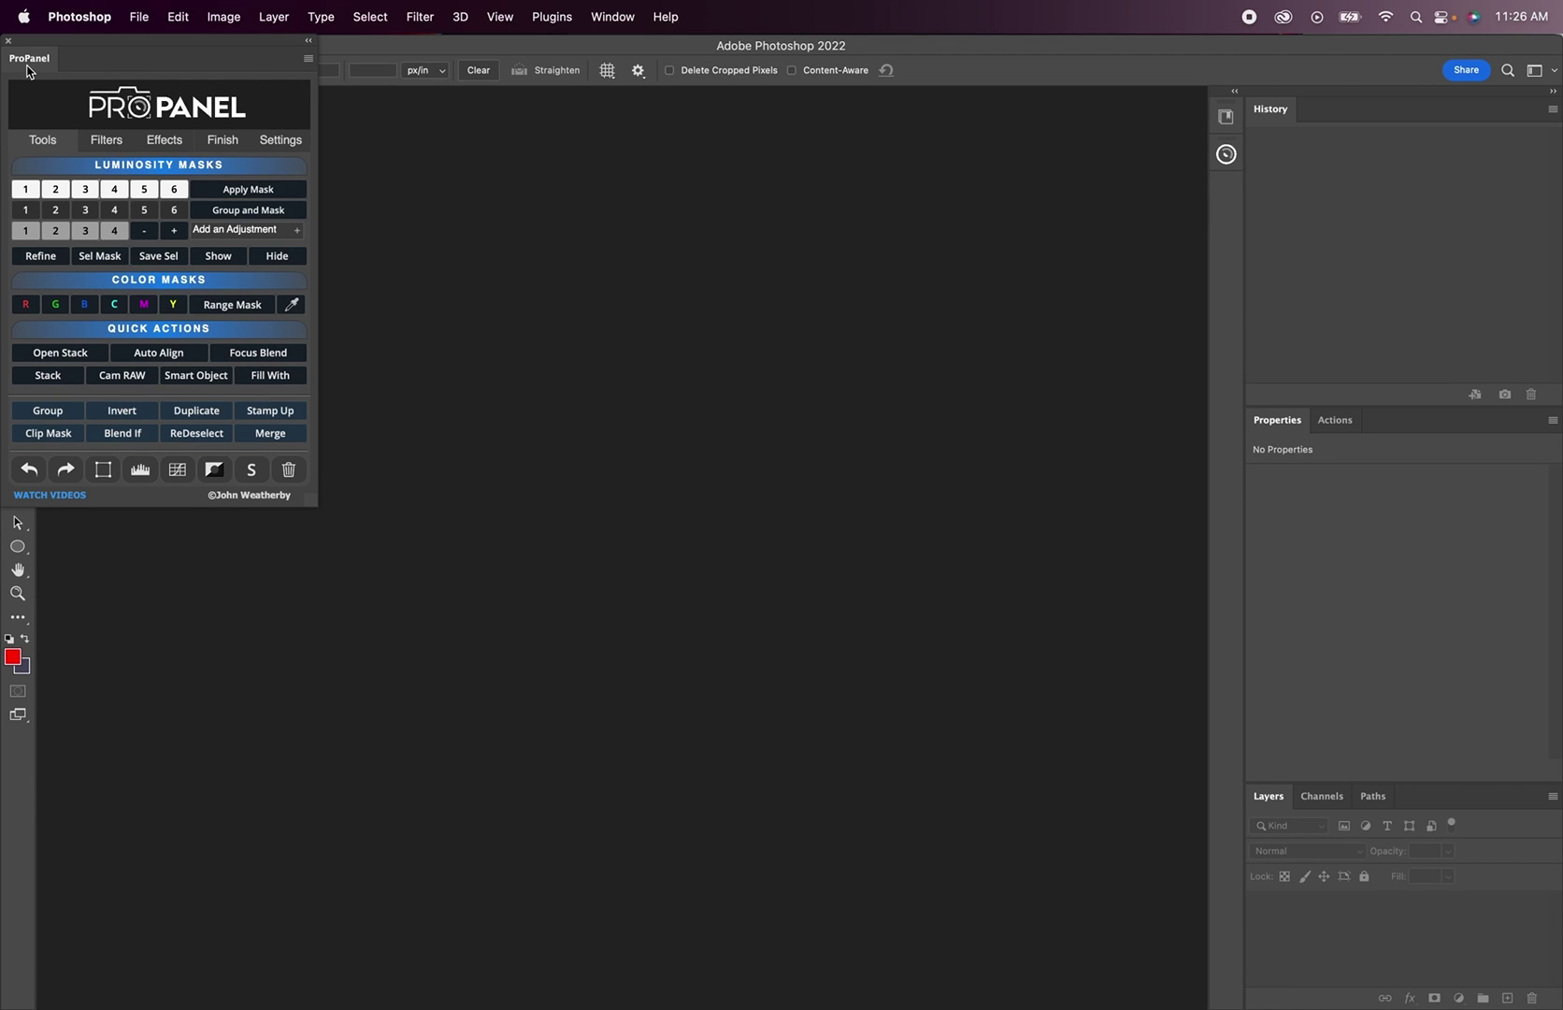
drag(28, 68, 1220, 192)
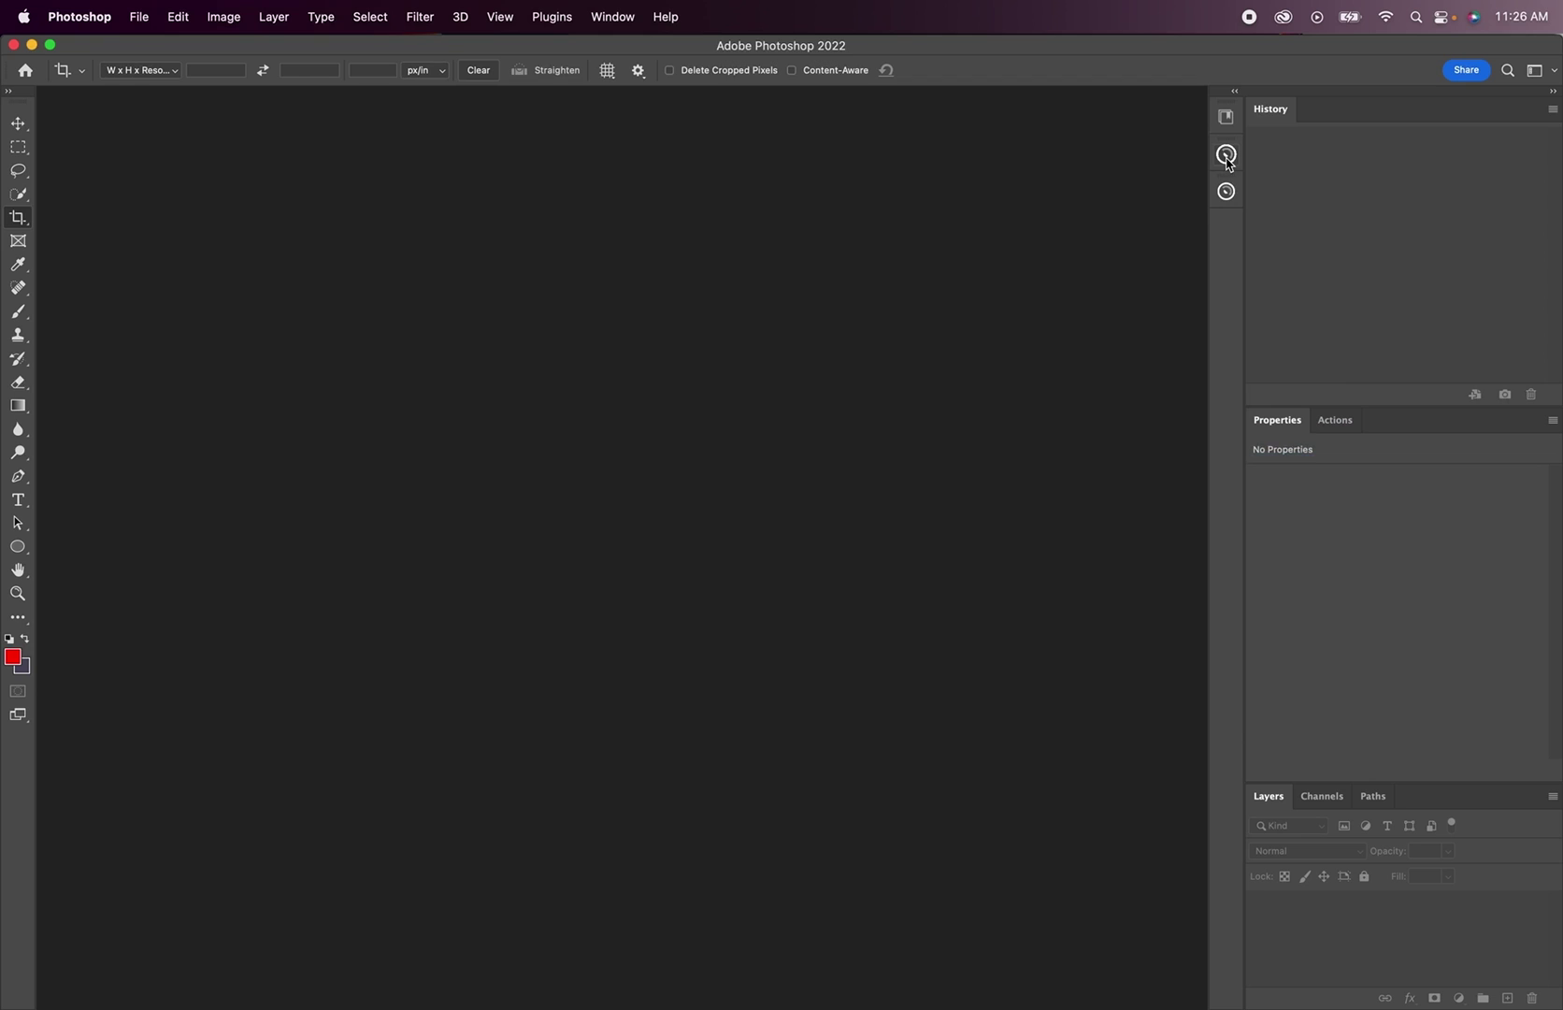
Switch between the docked legacy Pro Panel extension and the new ProPanel plugin panel.
click(1227, 159)
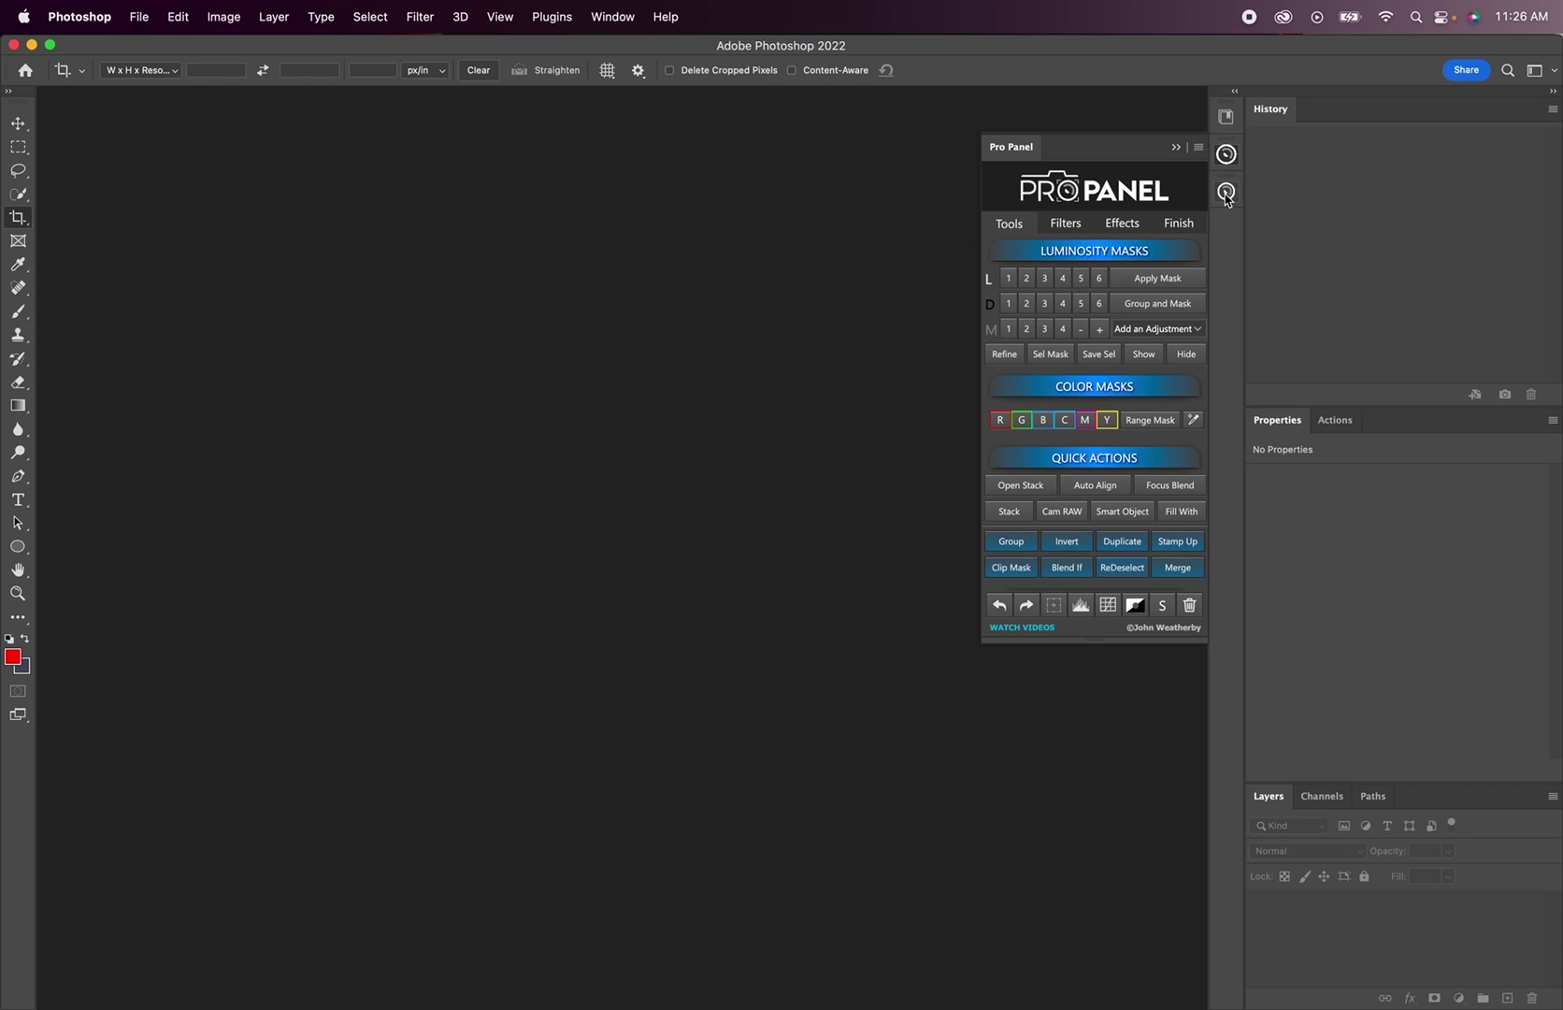
click(1225, 191)
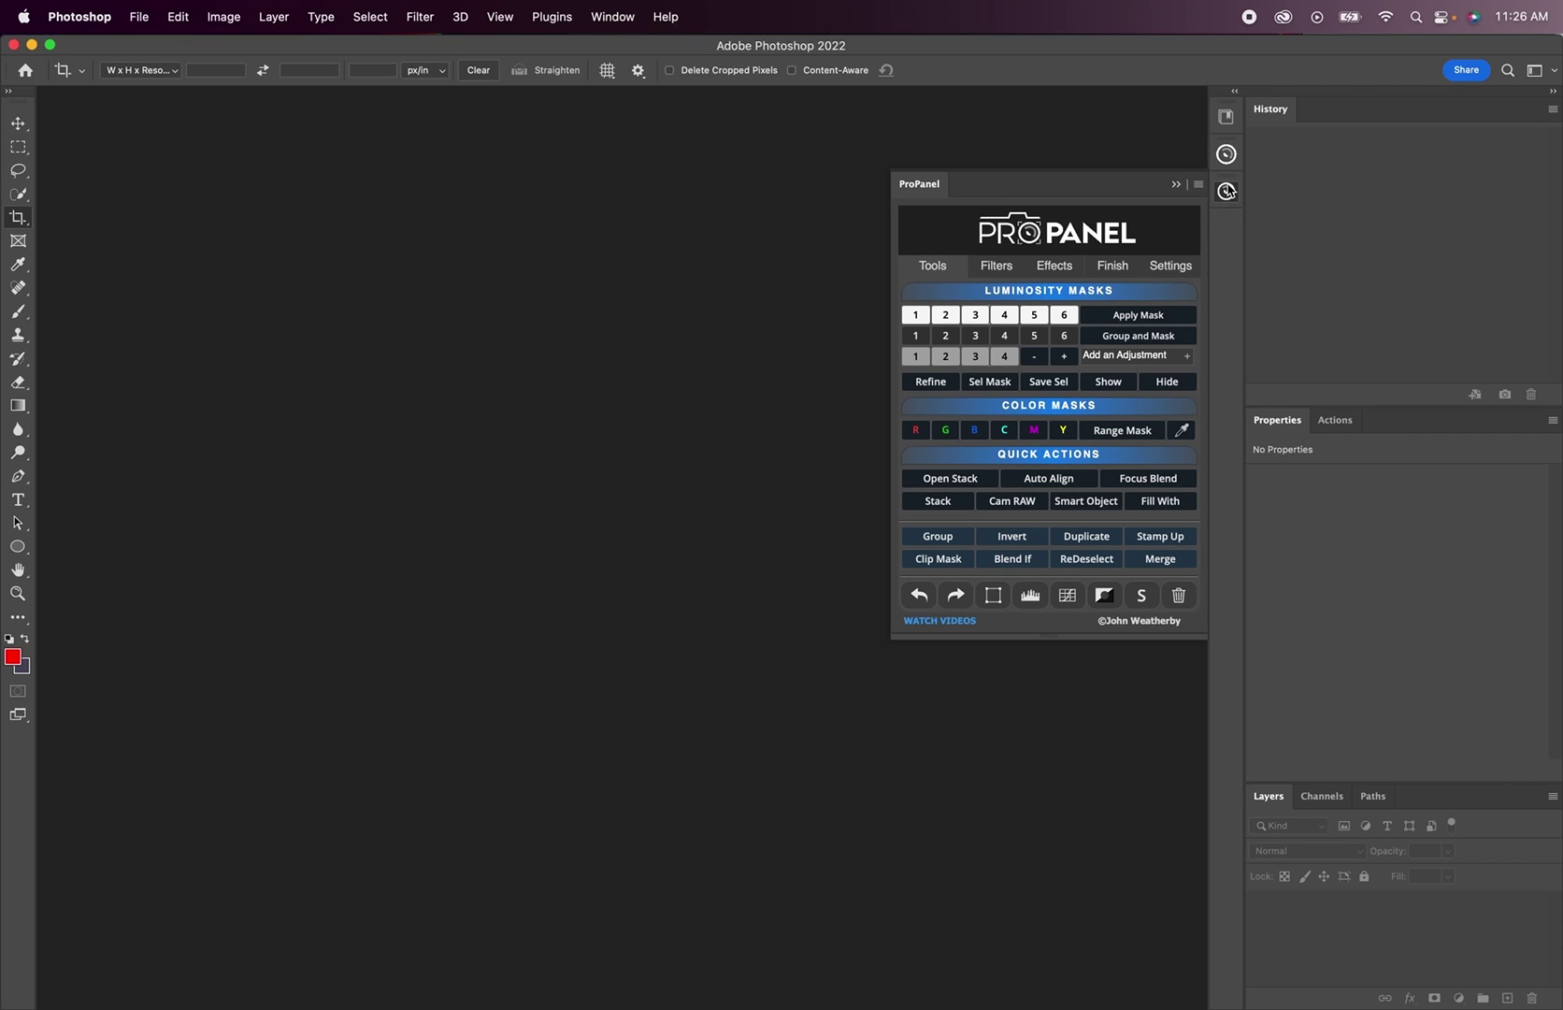
click(1227, 160)
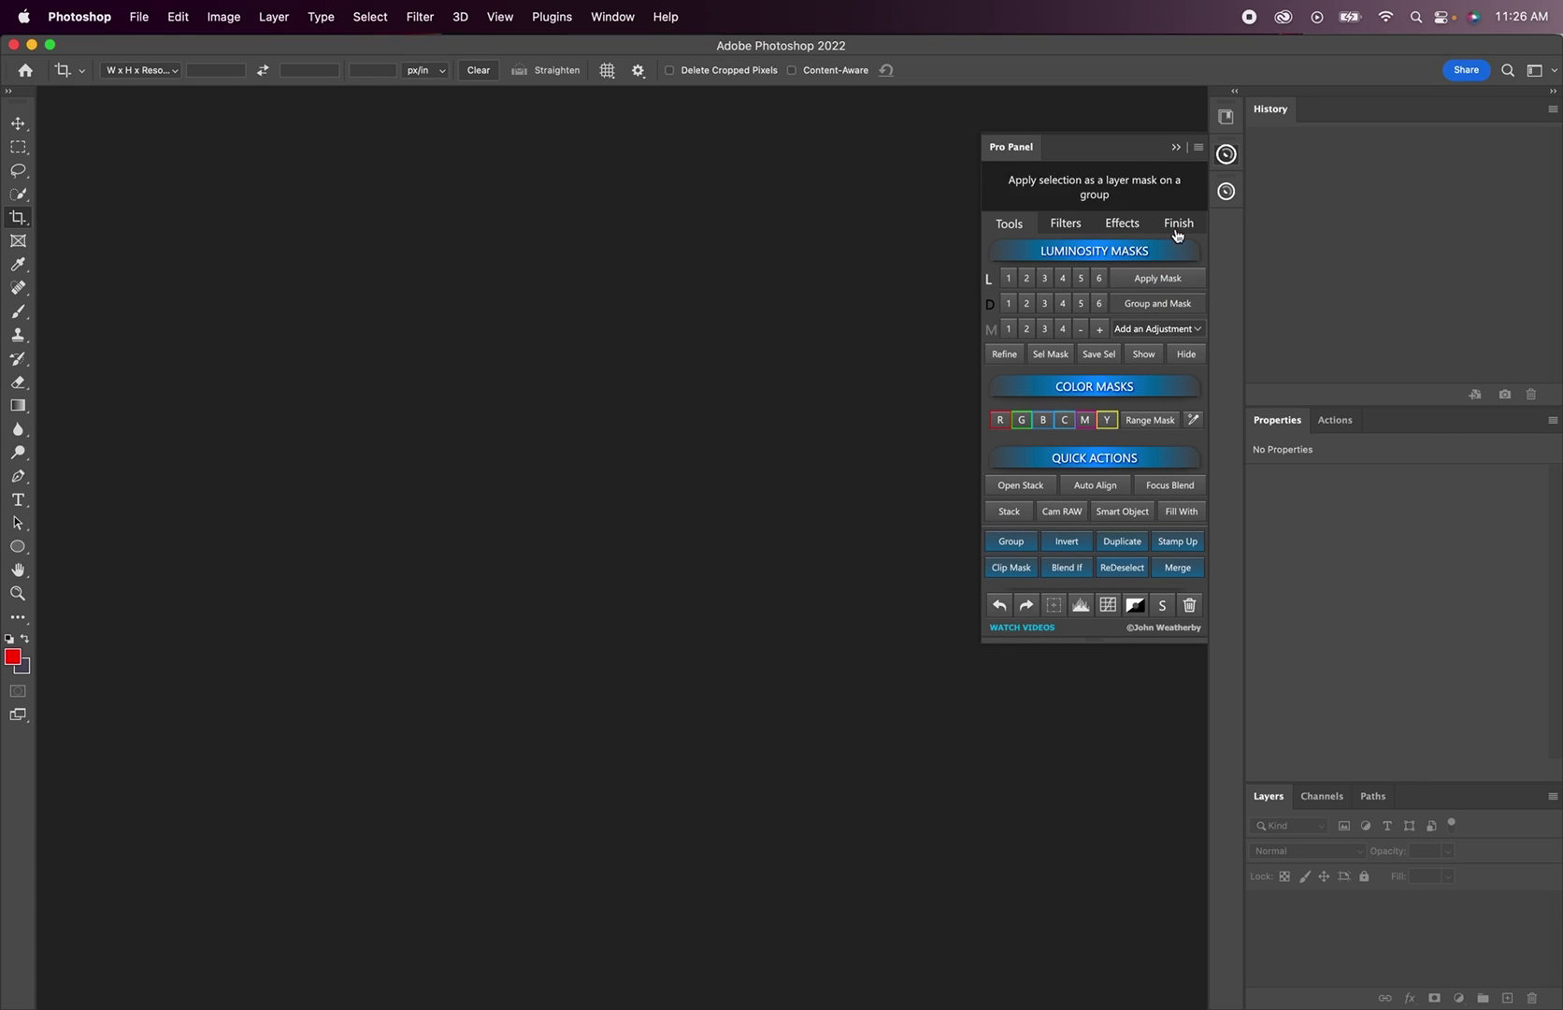
Close the legacy Pro Panel tab group, leaving the ProPanel plugin docked.
click(1200, 154)
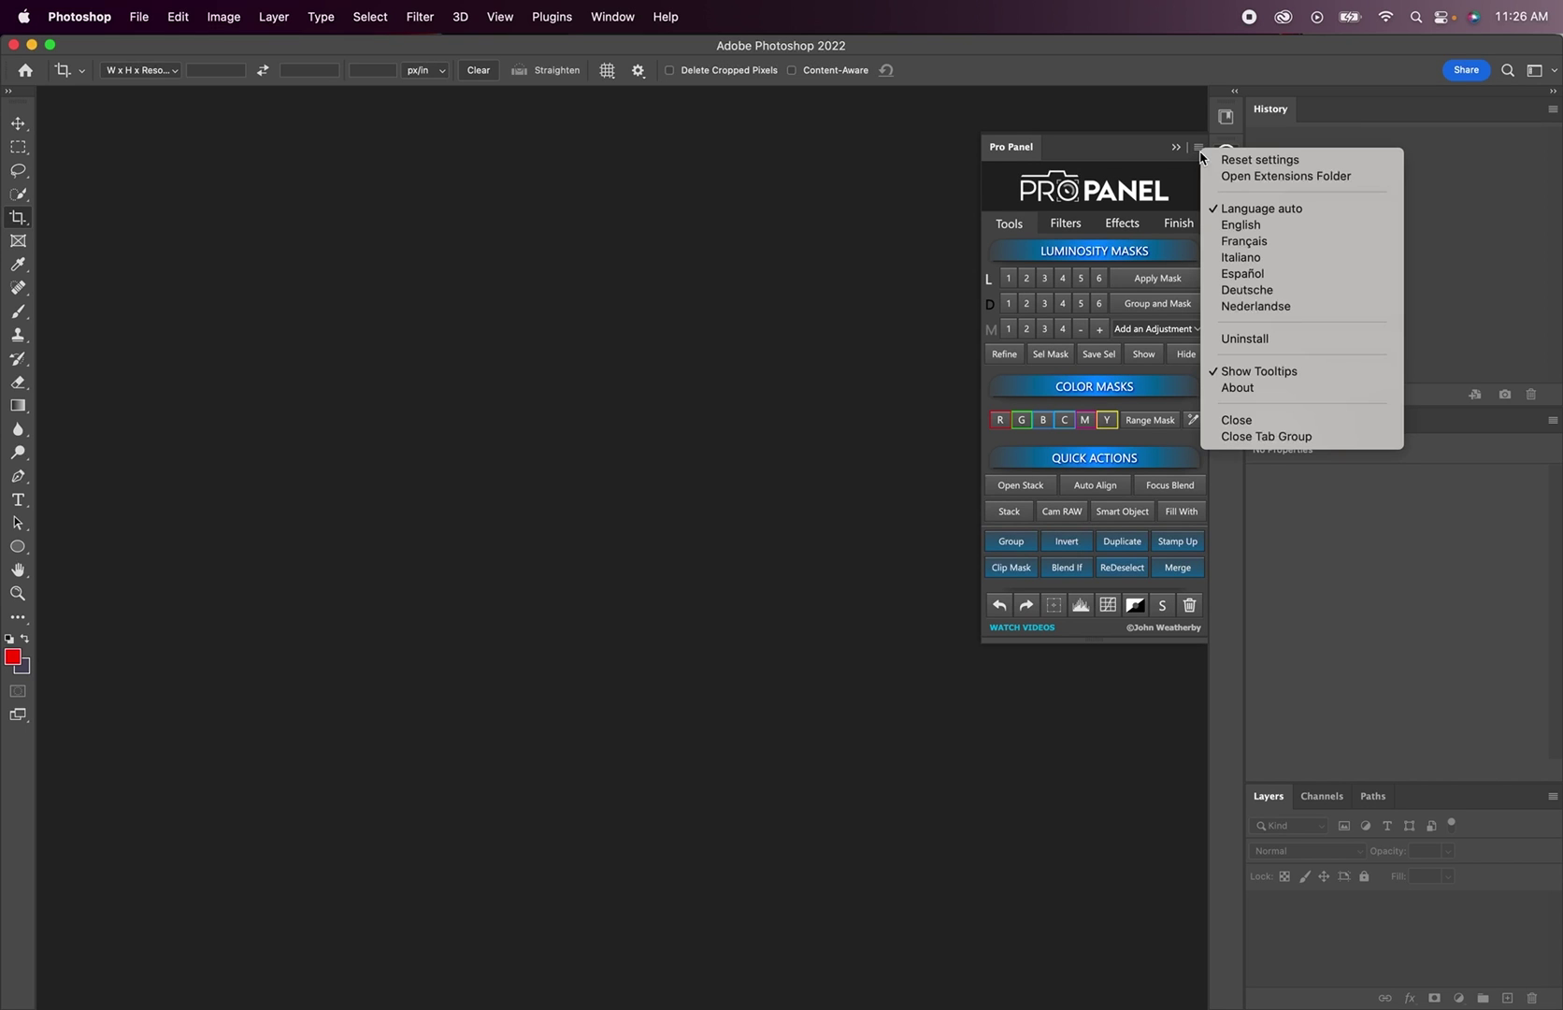
click(1246, 437)
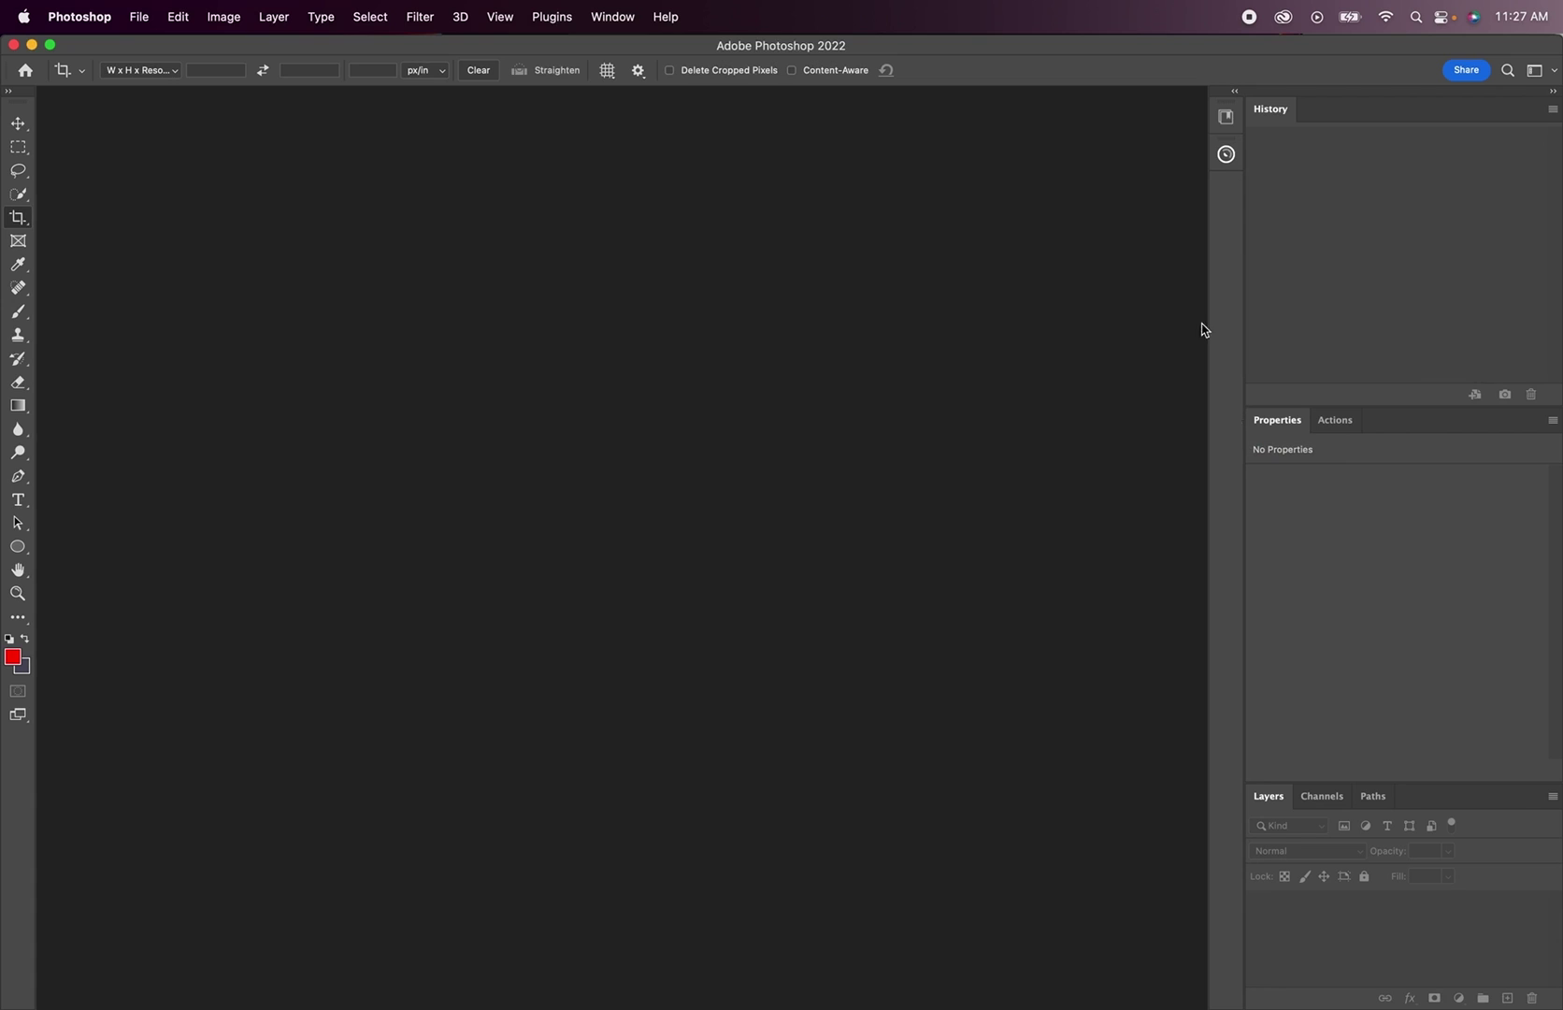
click(1223, 161)
click(1223, 161)
Reopen Pro Panel from Window > Extensions (legacy) and recheck that list.
click(614, 21)
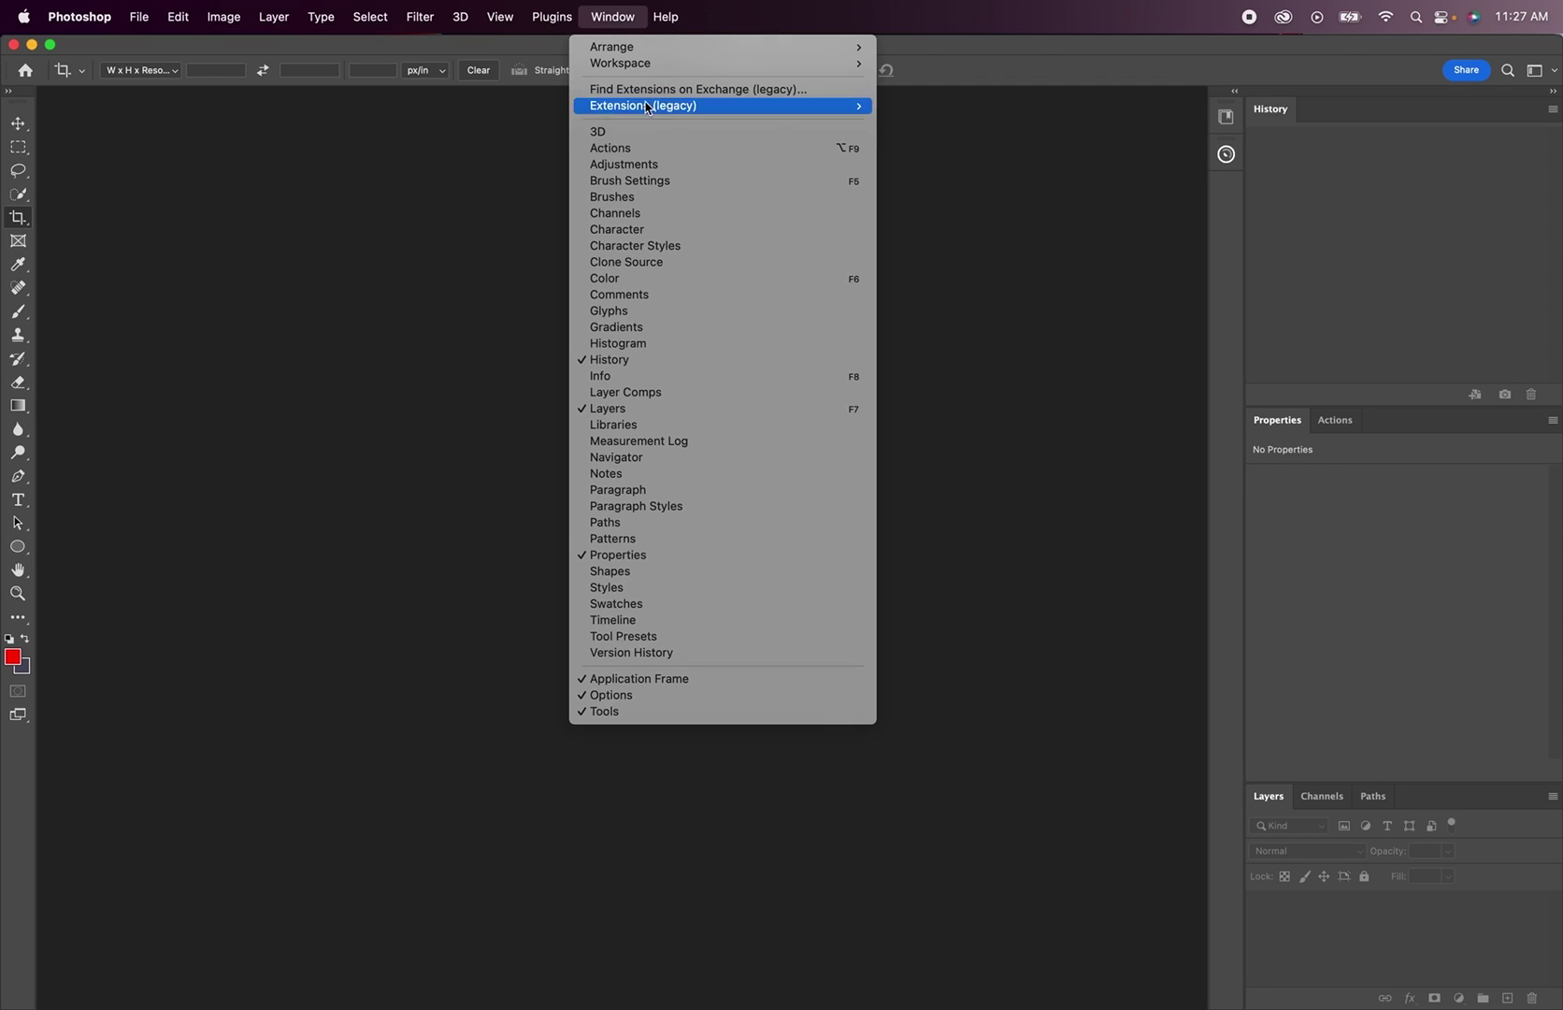
mouse_move(652, 108)
click(939, 111)
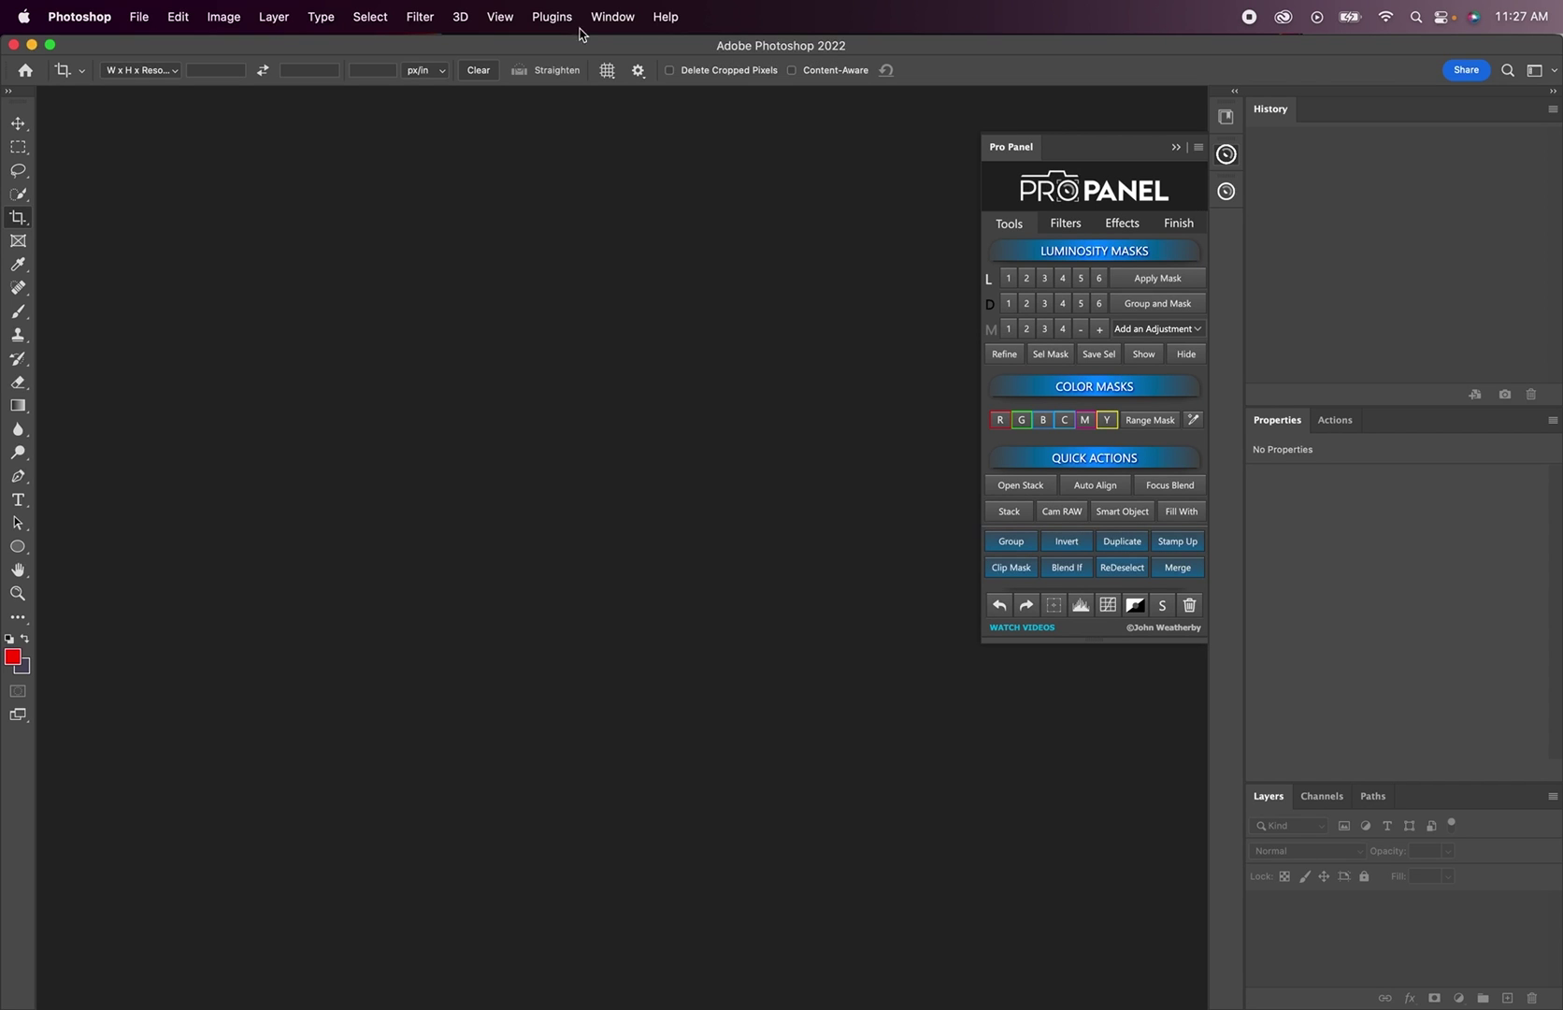
click(613, 18)
mouse_move(659, 111)
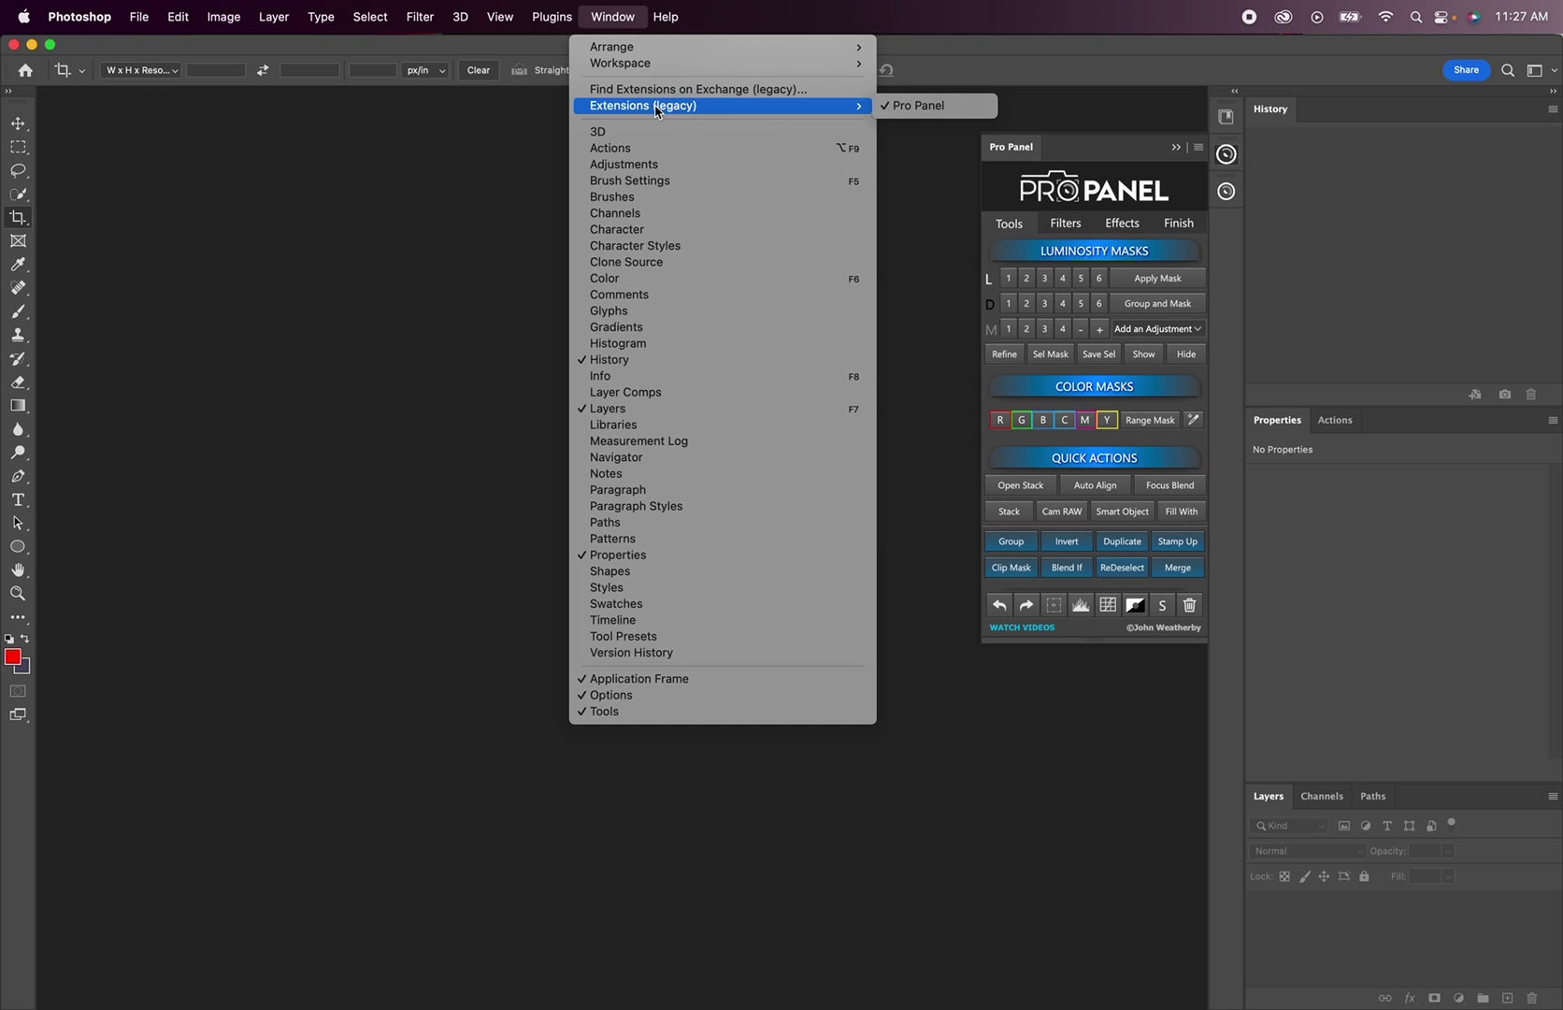
mouse_move(559, 18)
Browse for a script and select ProPanel Manual-Auto installer.jsx inside its installer folder.
click(1140, 120)
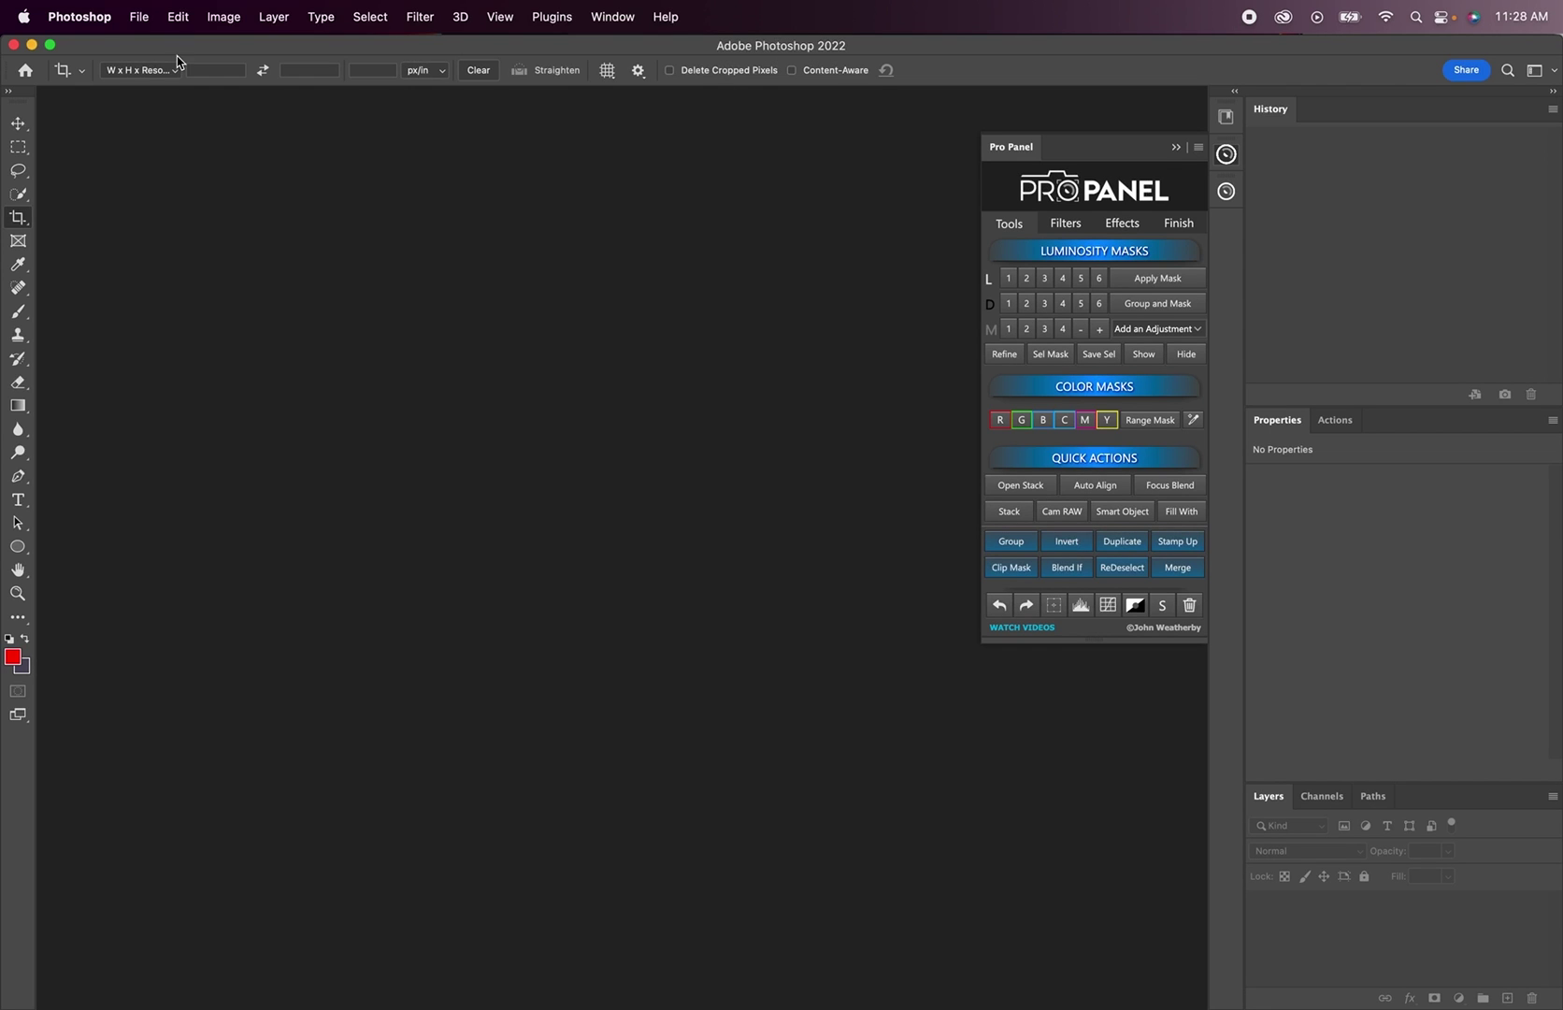
click(139, 18)
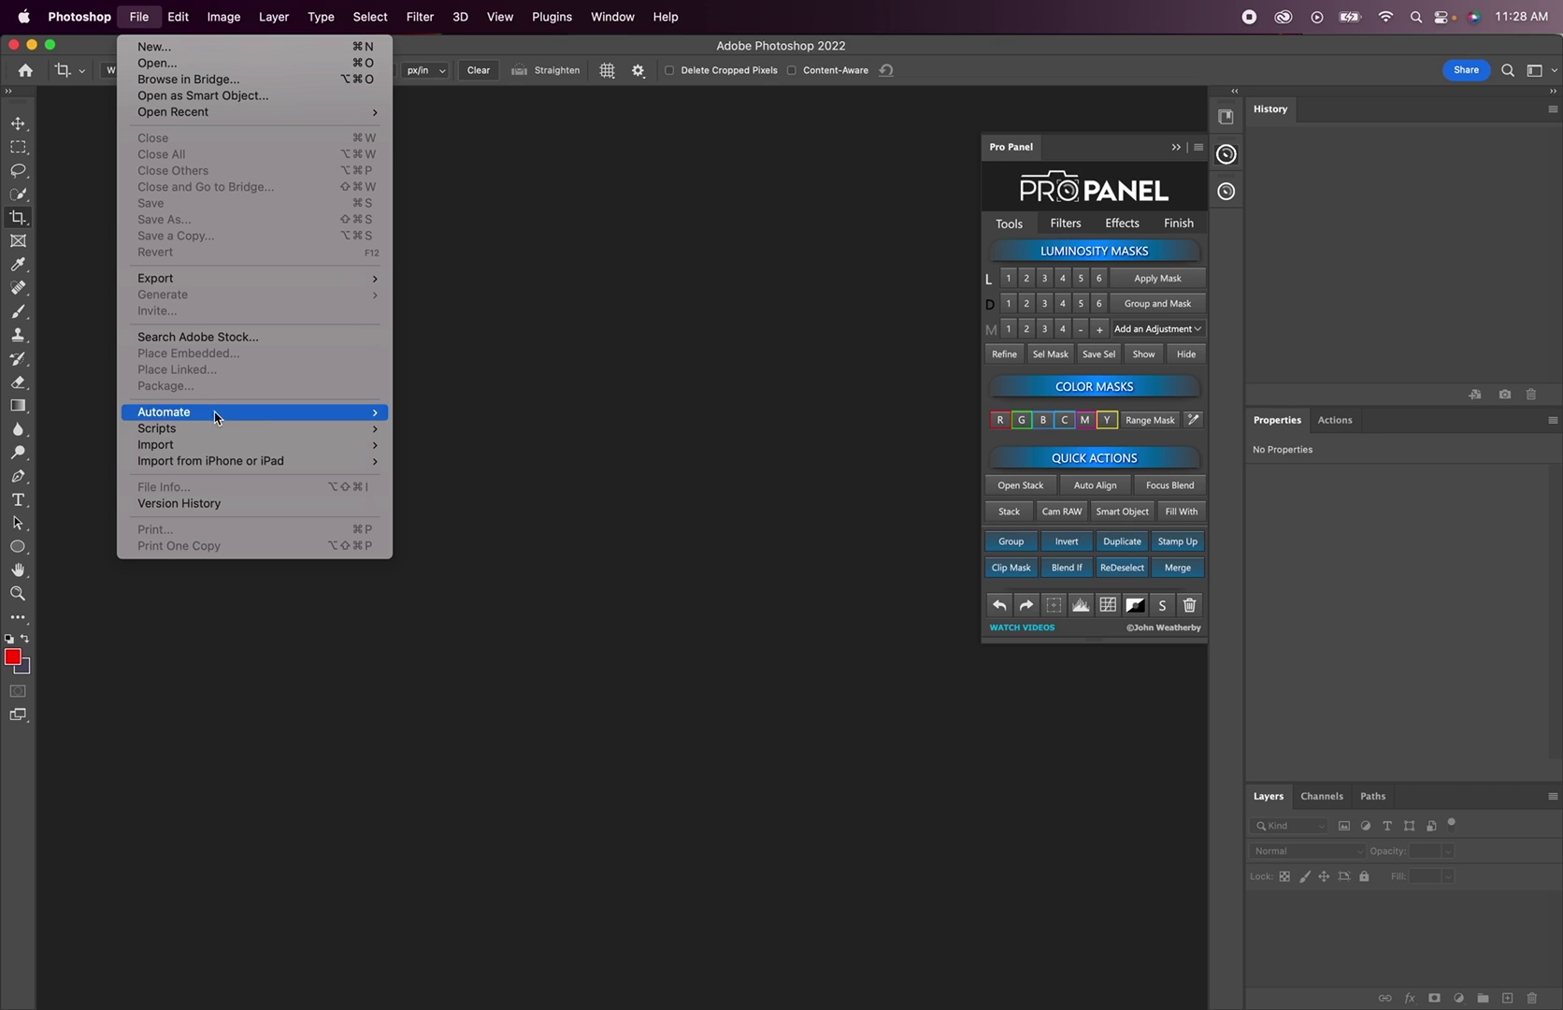
mouse_move(217, 428)
click(458, 609)
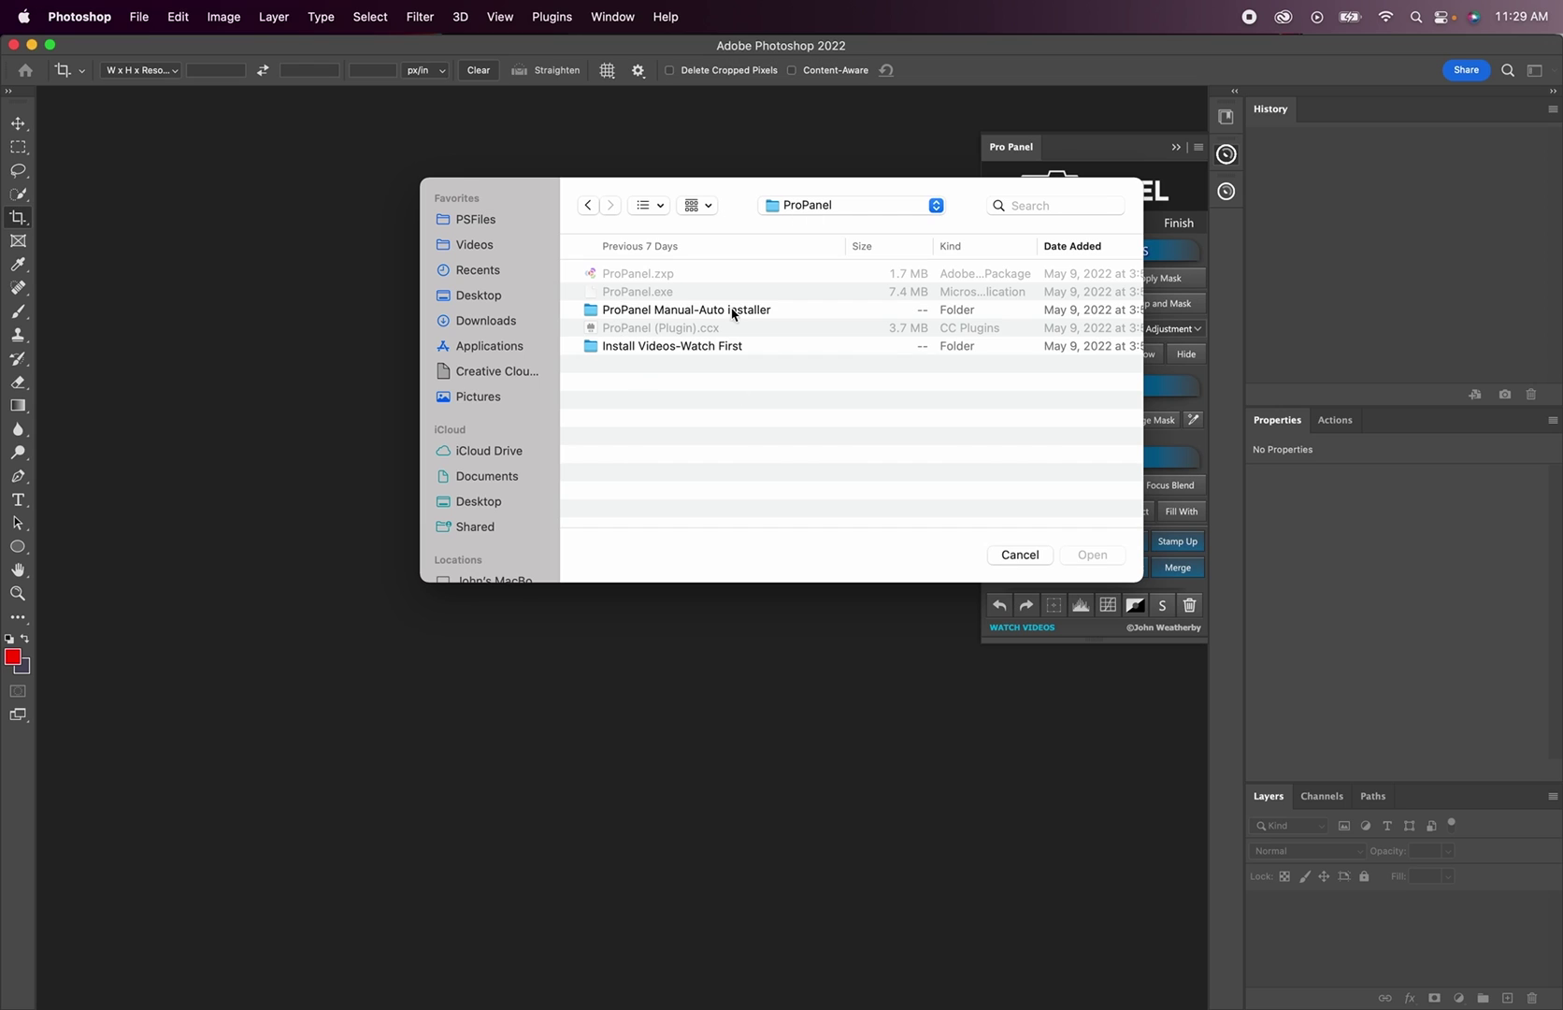
double_click(644, 317)
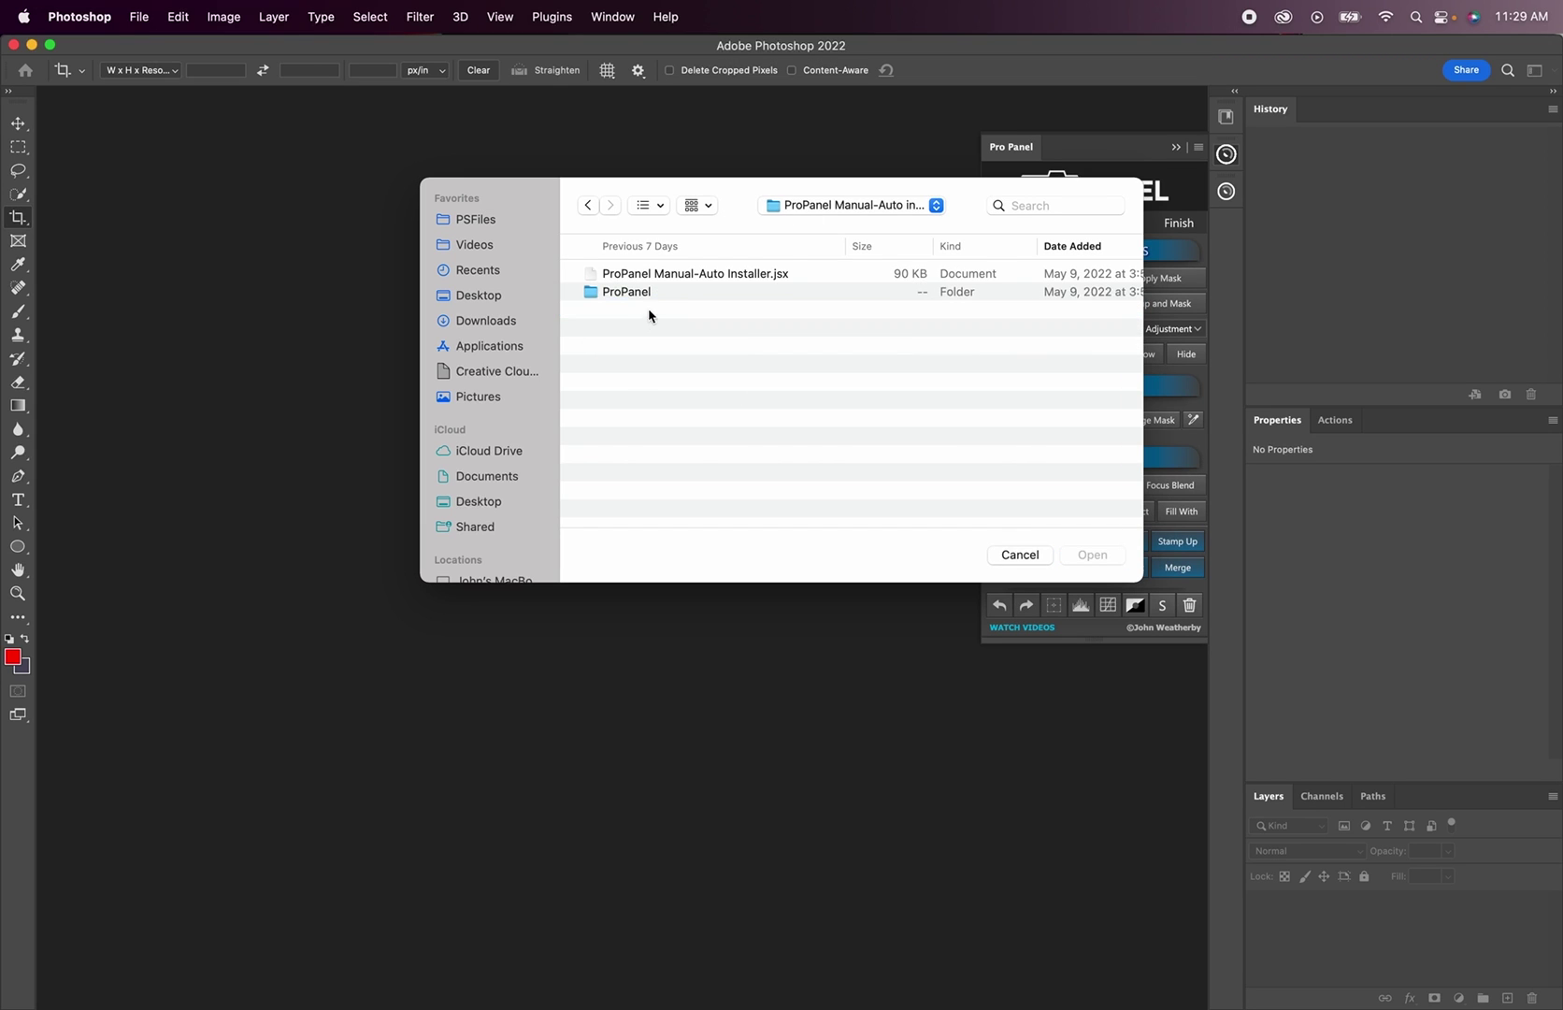
click(718, 277)
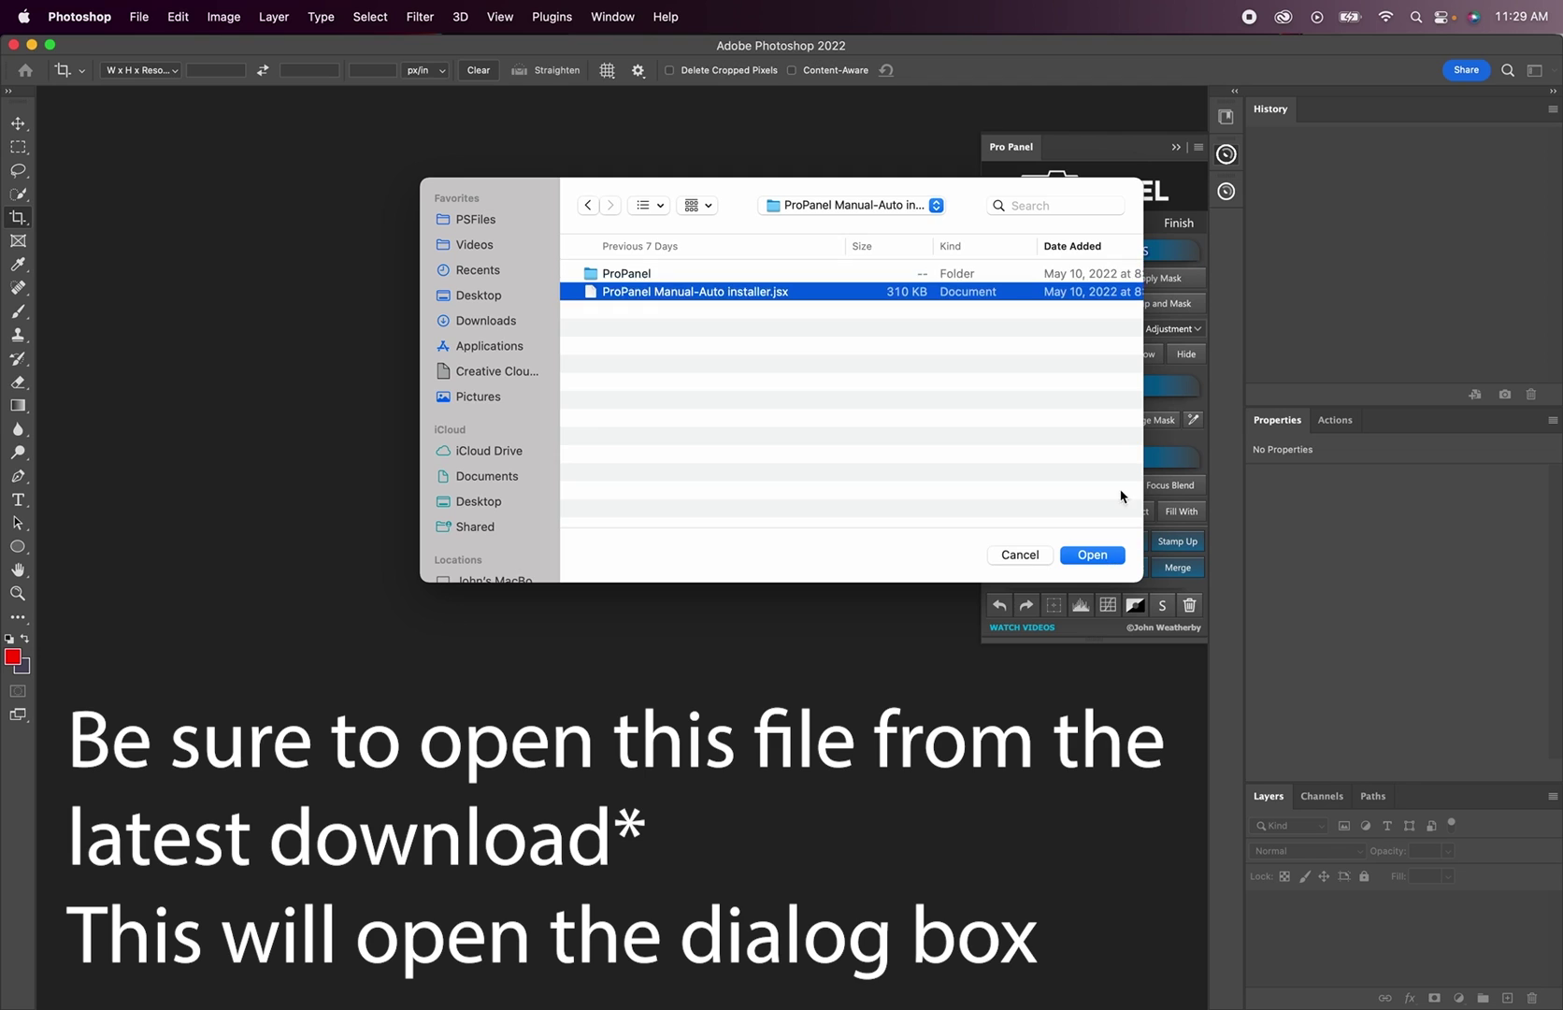
Run the installer script and uninstall the old ProPanel extension.
click(1111, 560)
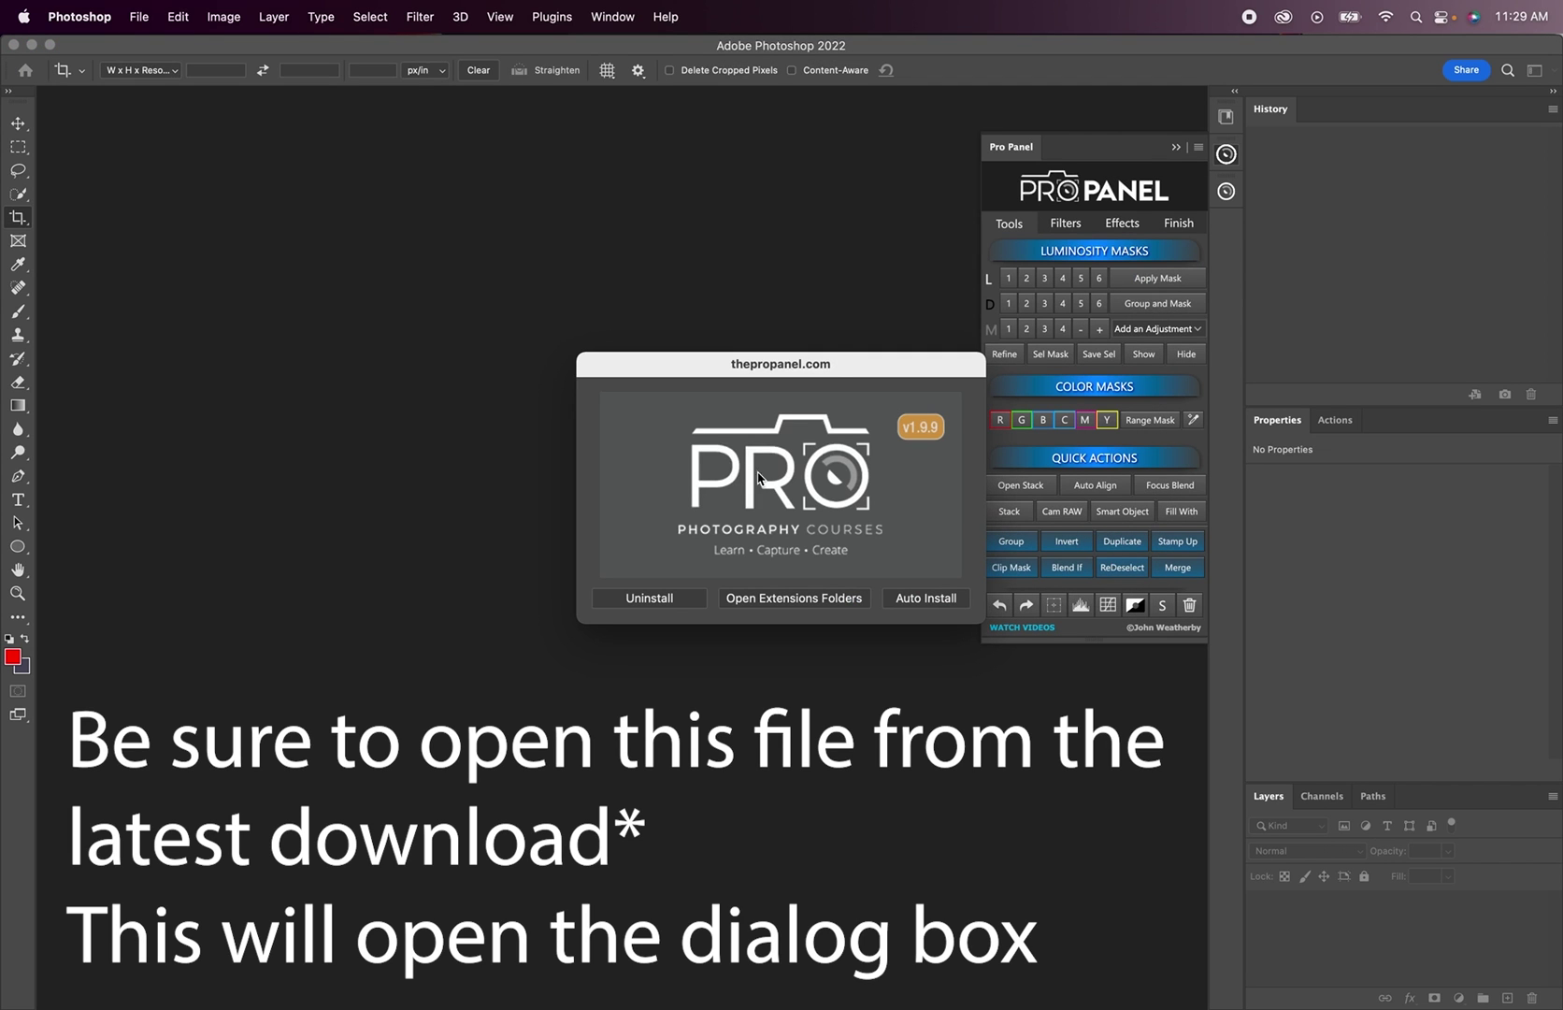
drag(835, 374, 748, 328)
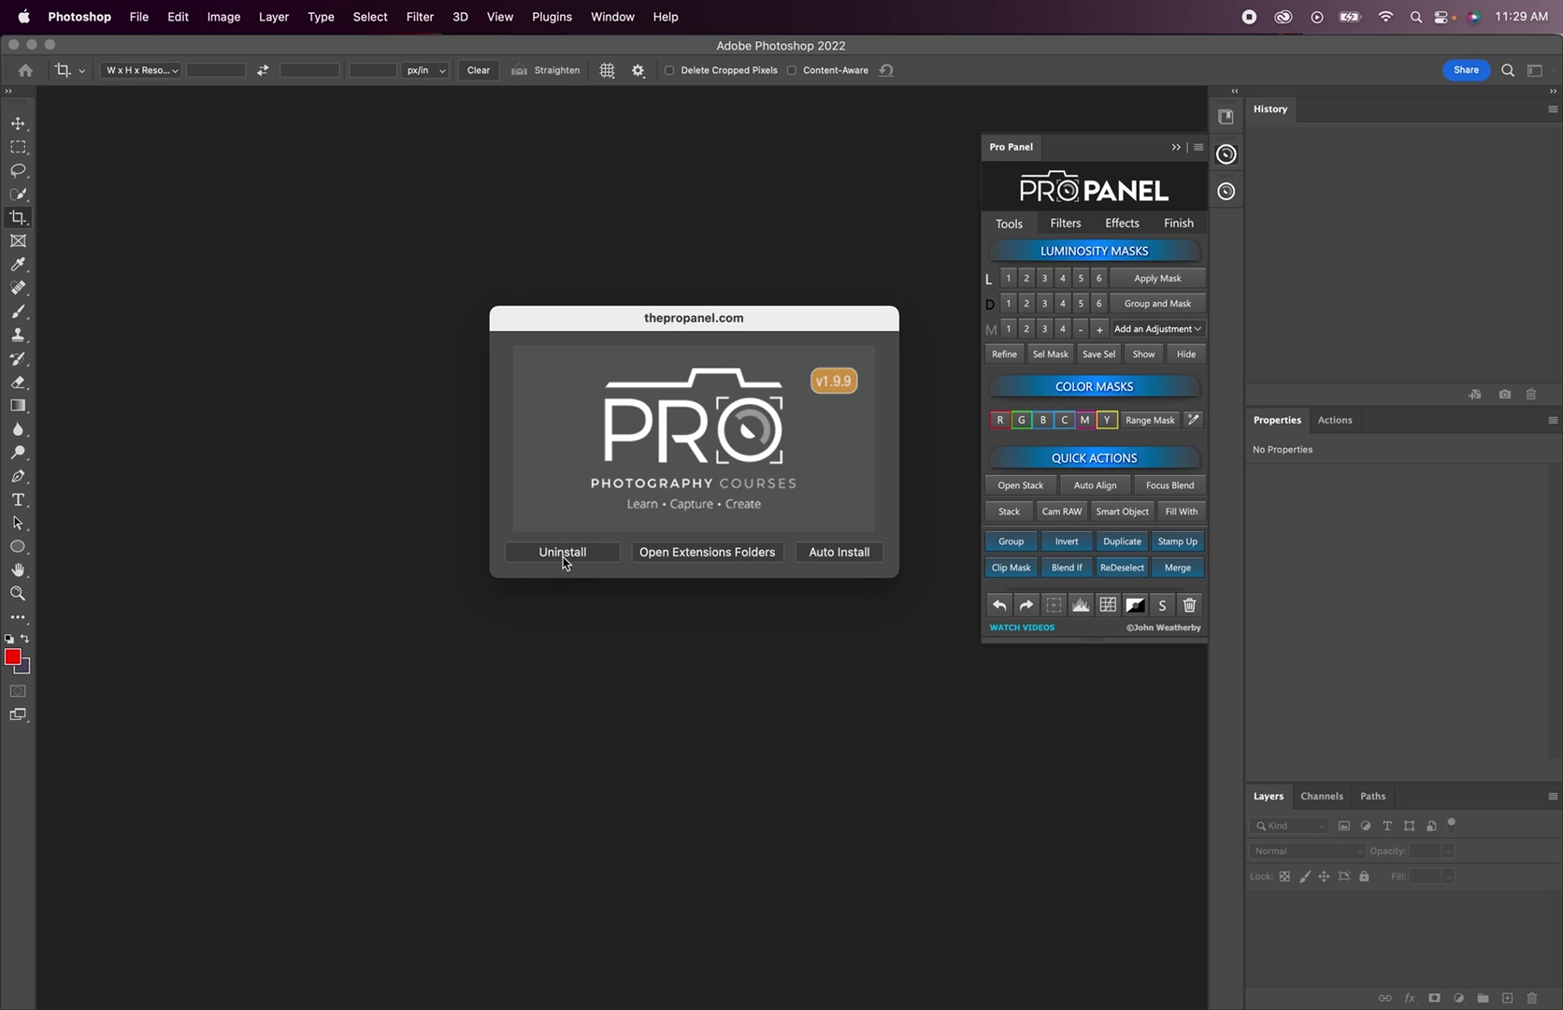
click(692, 558)
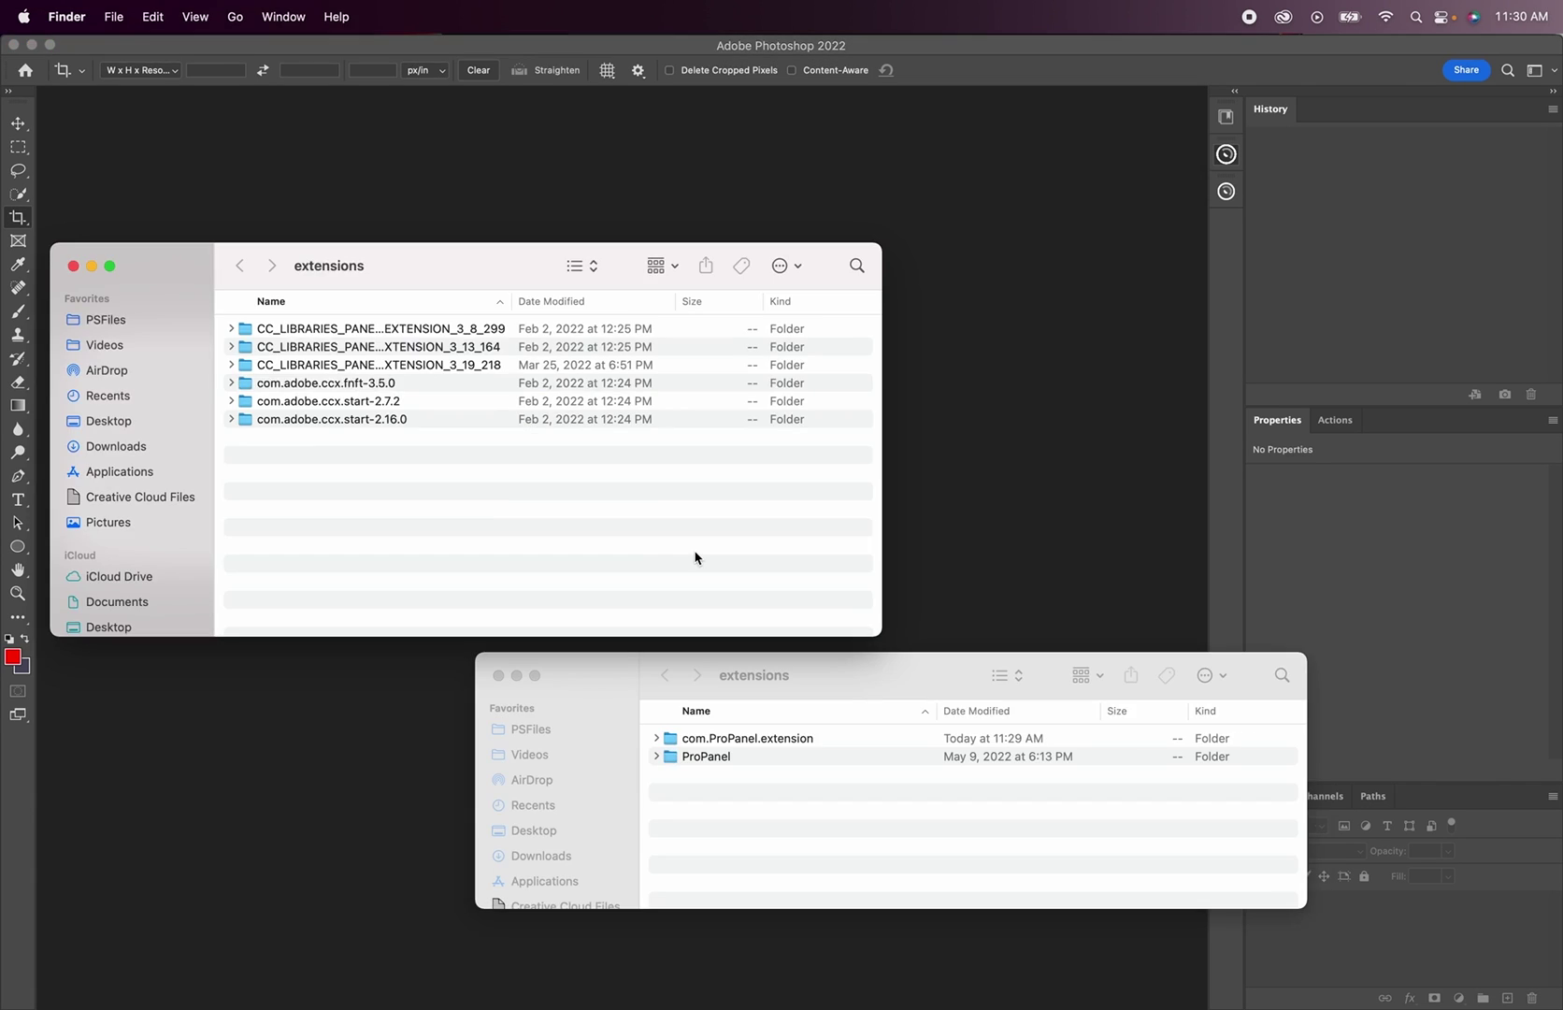
Move the leftover ProPanel folder in the lower extensions window to the Trash.
click(796, 717)
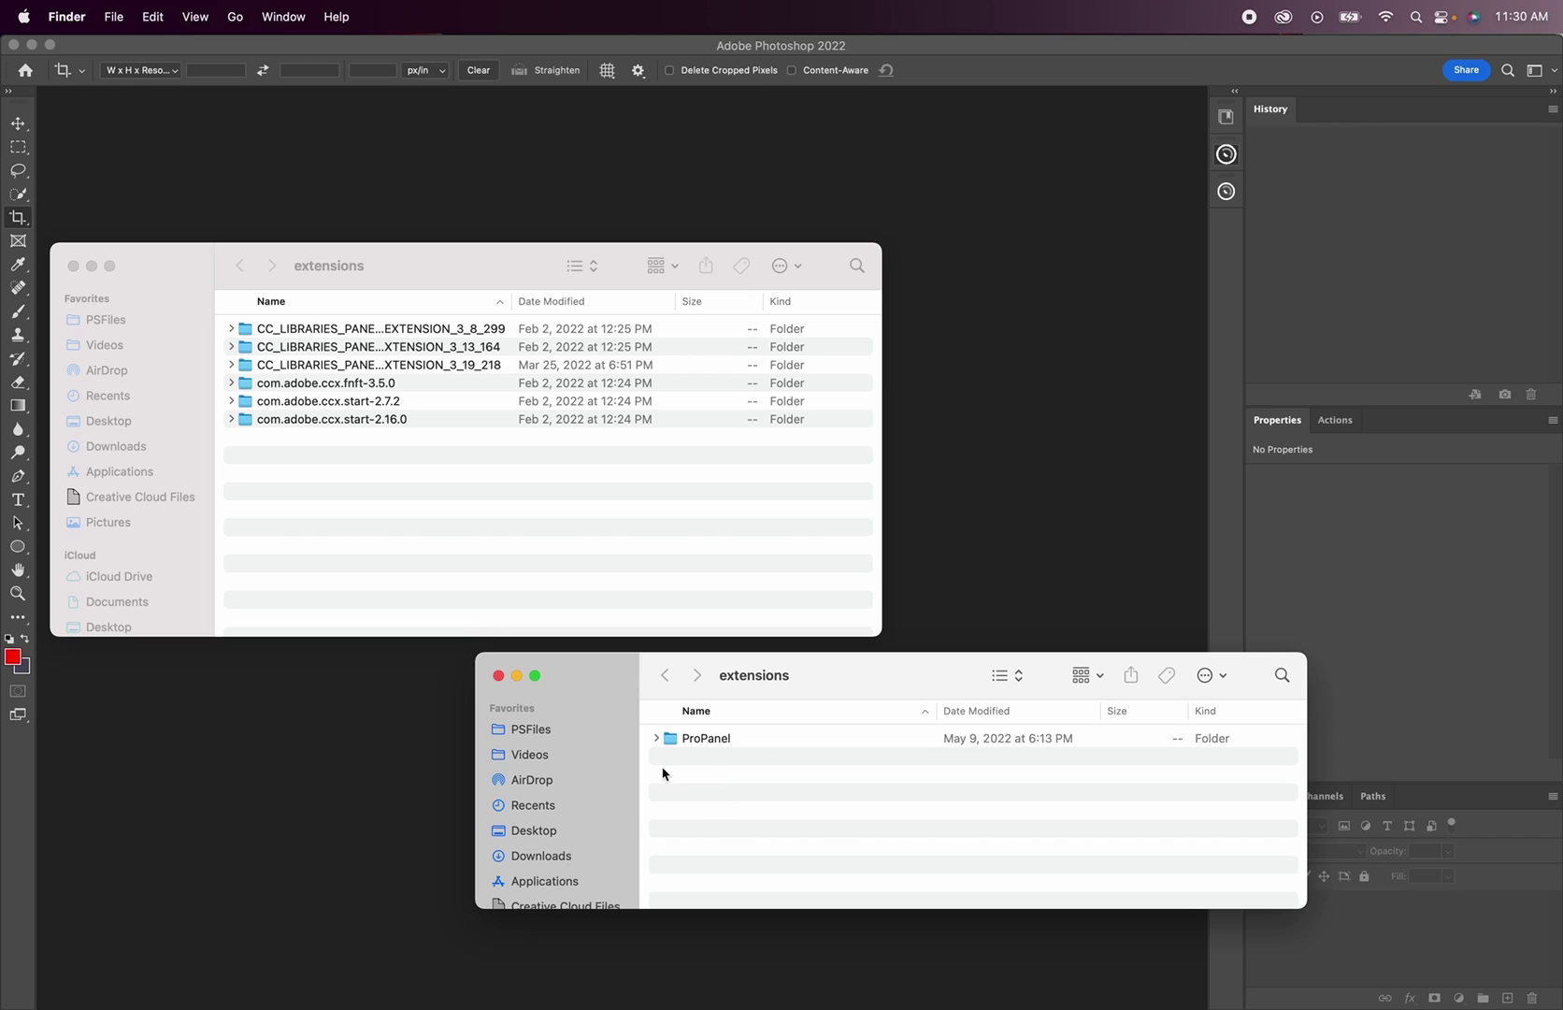
click(712, 742)
right_click(712, 742)
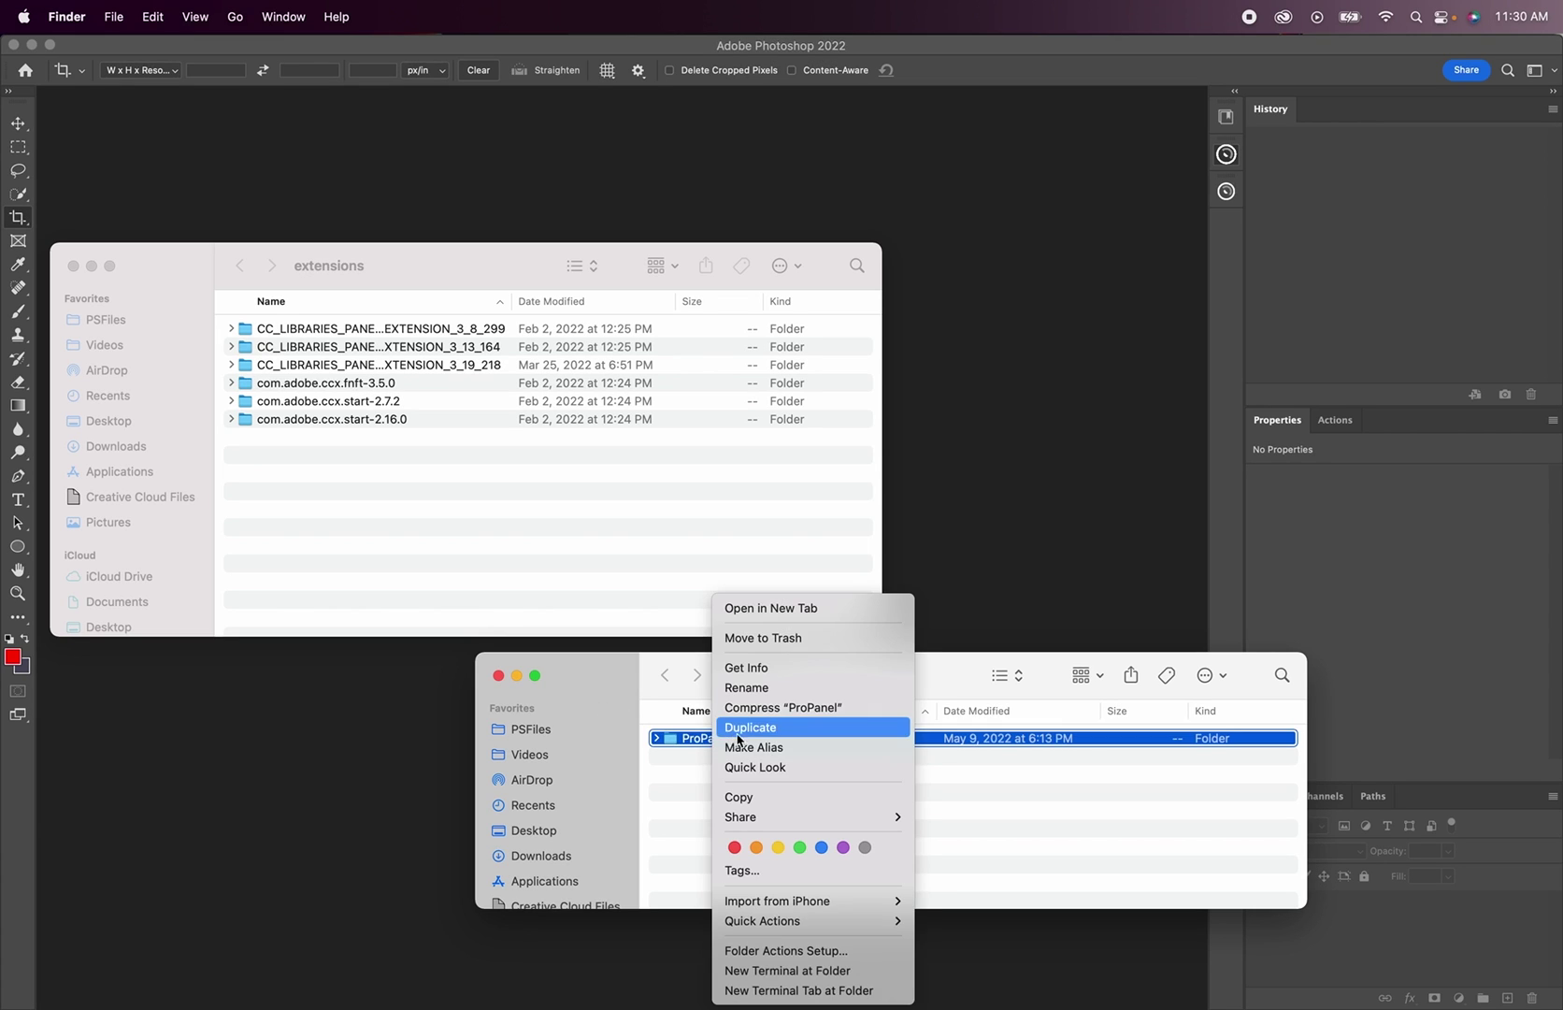
click(766, 638)
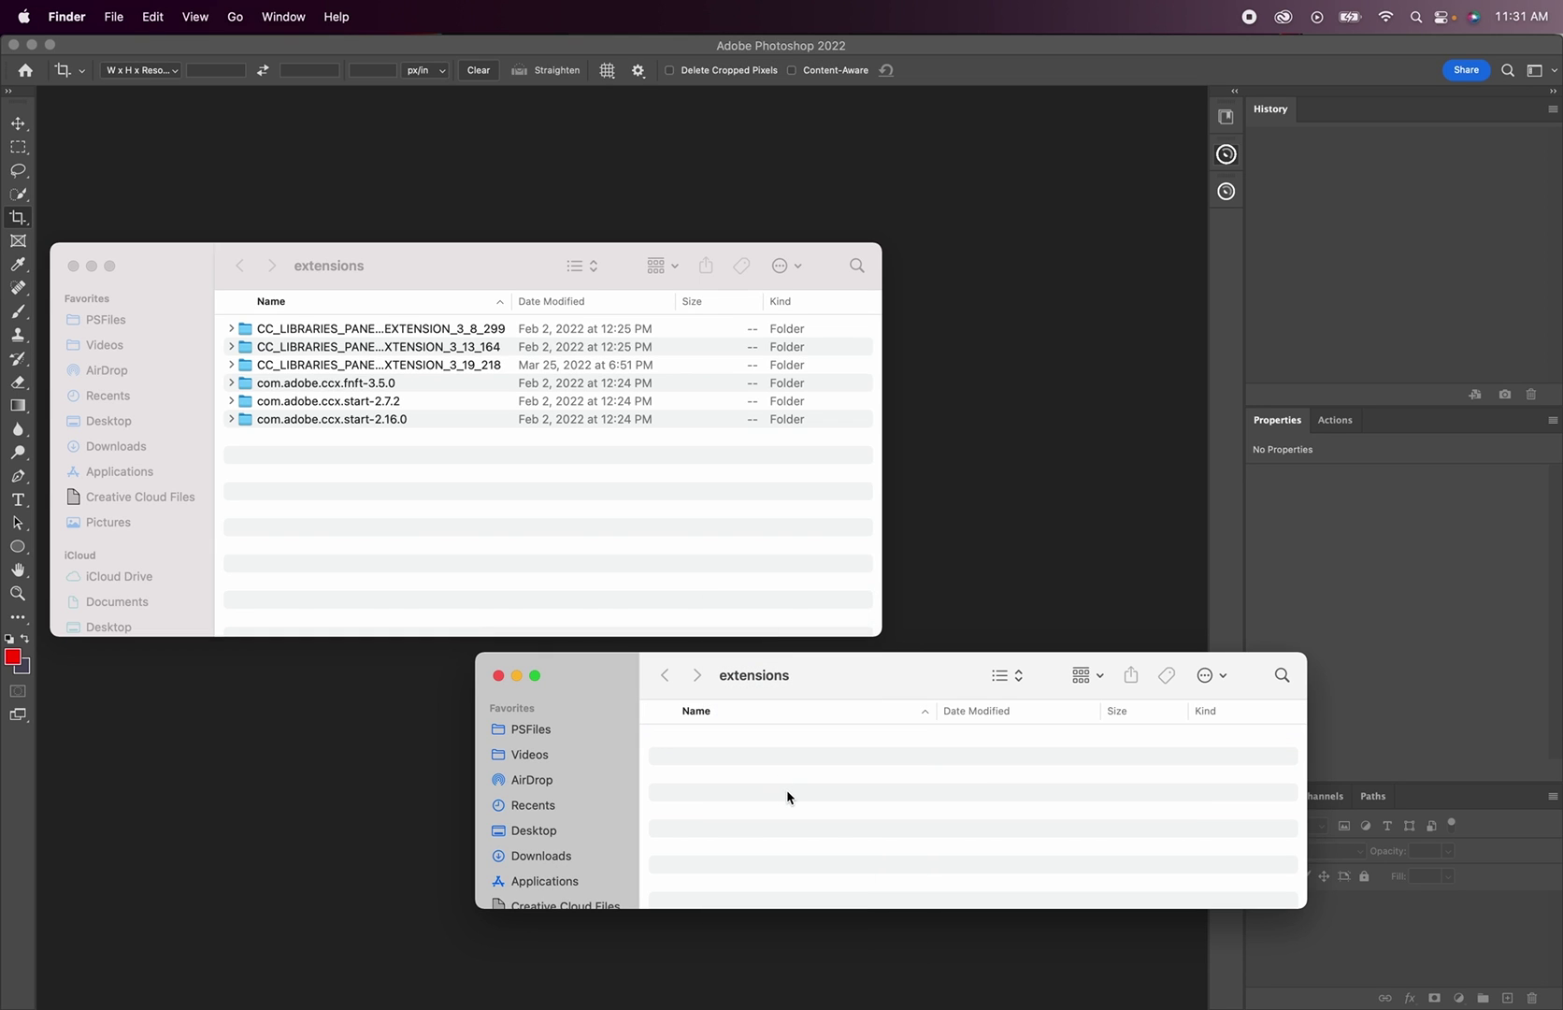
Quit and relaunch Photoshop, then check the Window menu for the ProPanel panel.
click(161, 832)
click(58, 18)
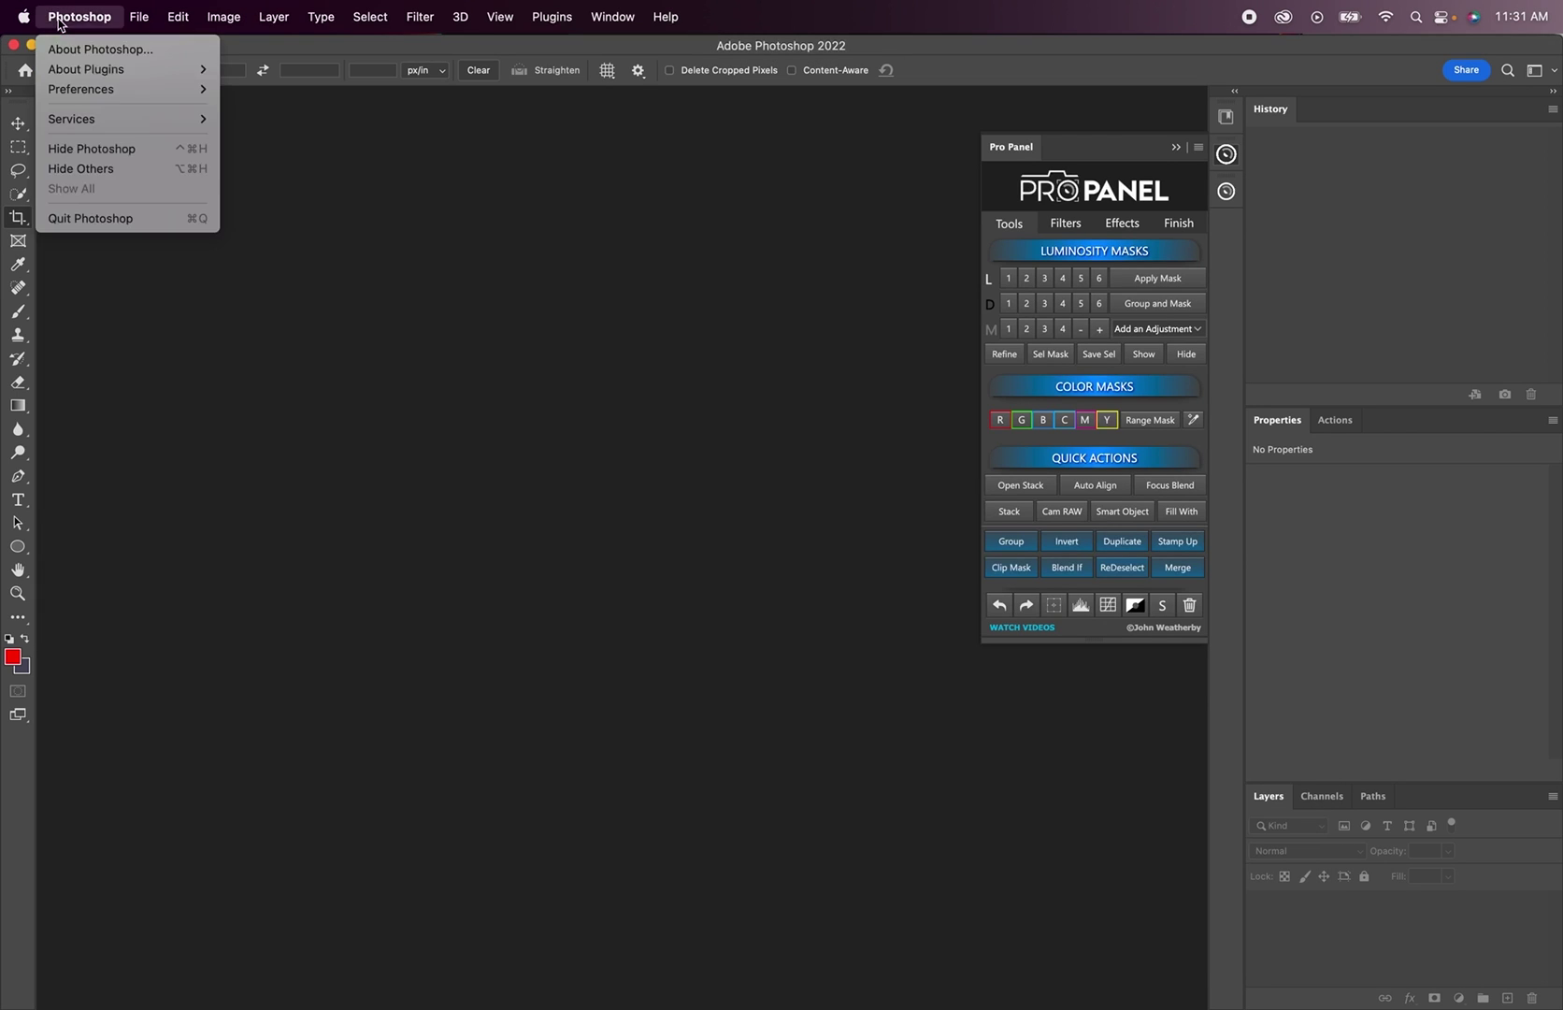
click(90, 218)
click(809, 975)
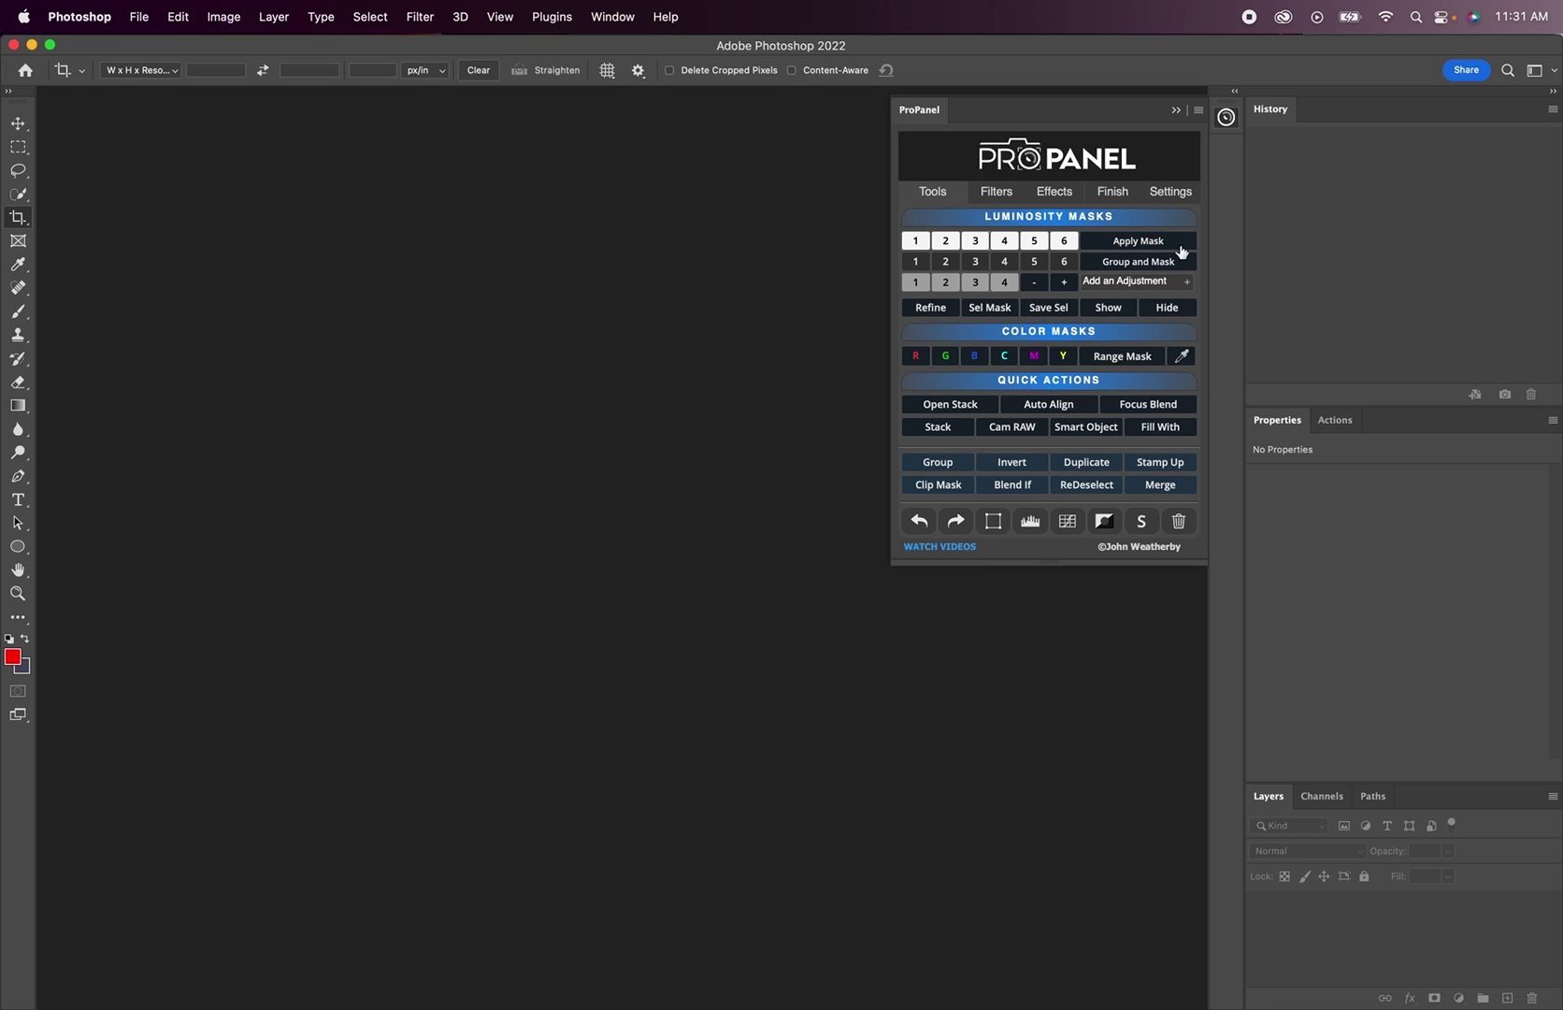
click(604, 19)
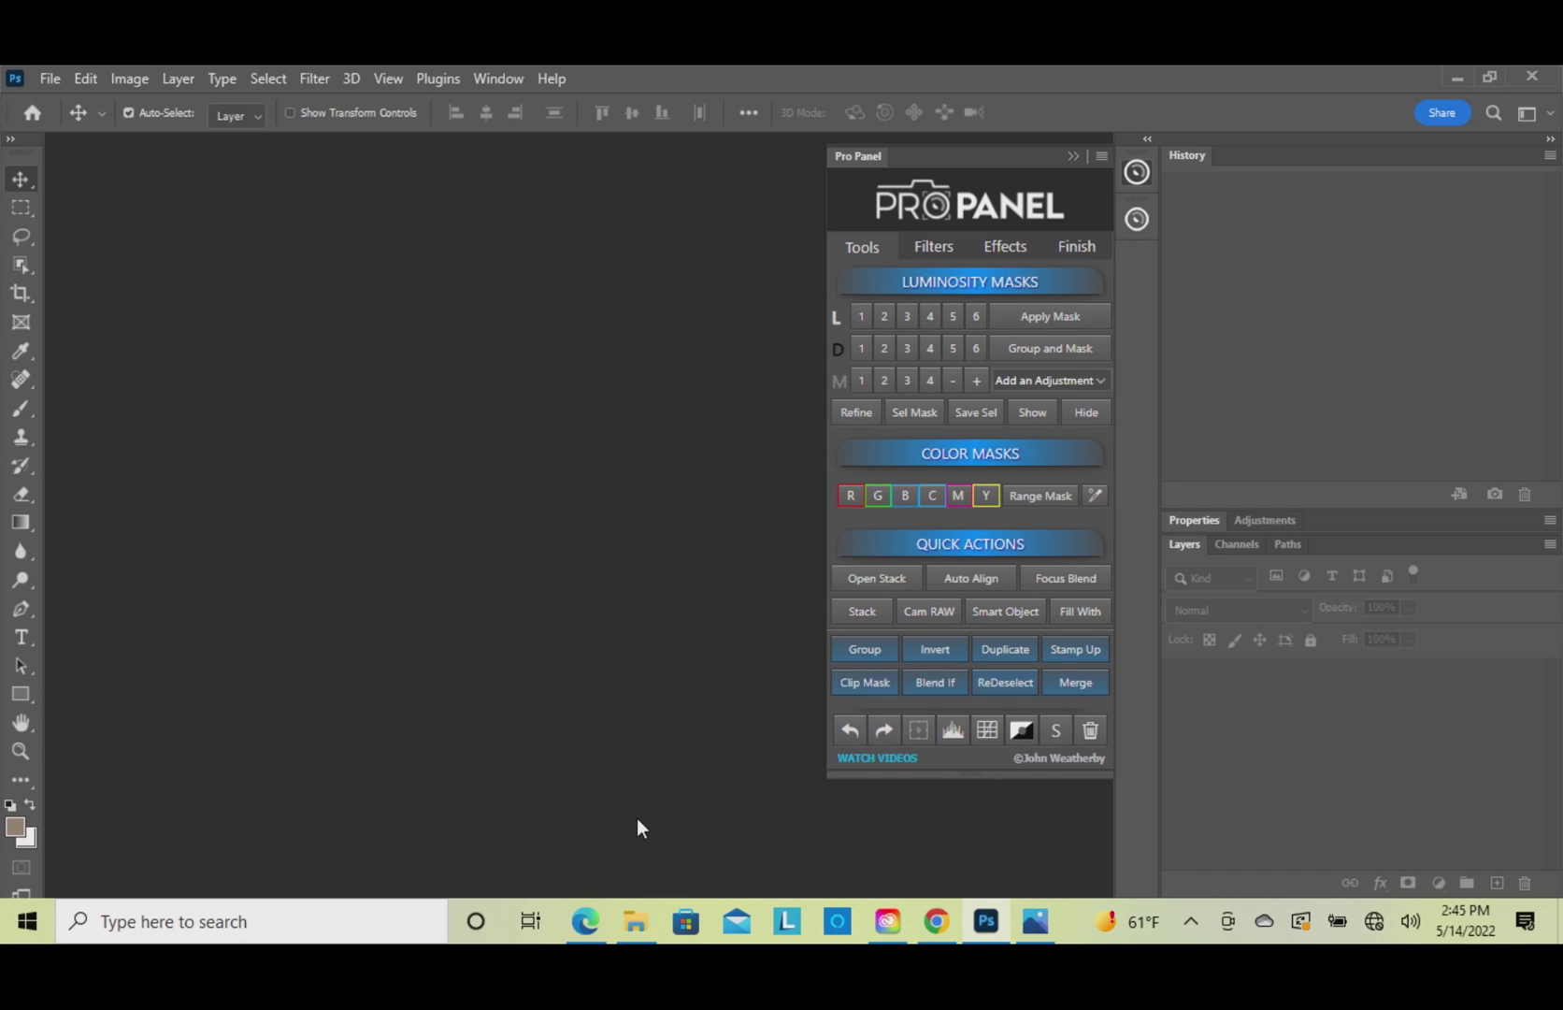
Run the ProPanel installer from Downloads > ProPanel (1) and uninstall the old ProPanel.
click(635, 921)
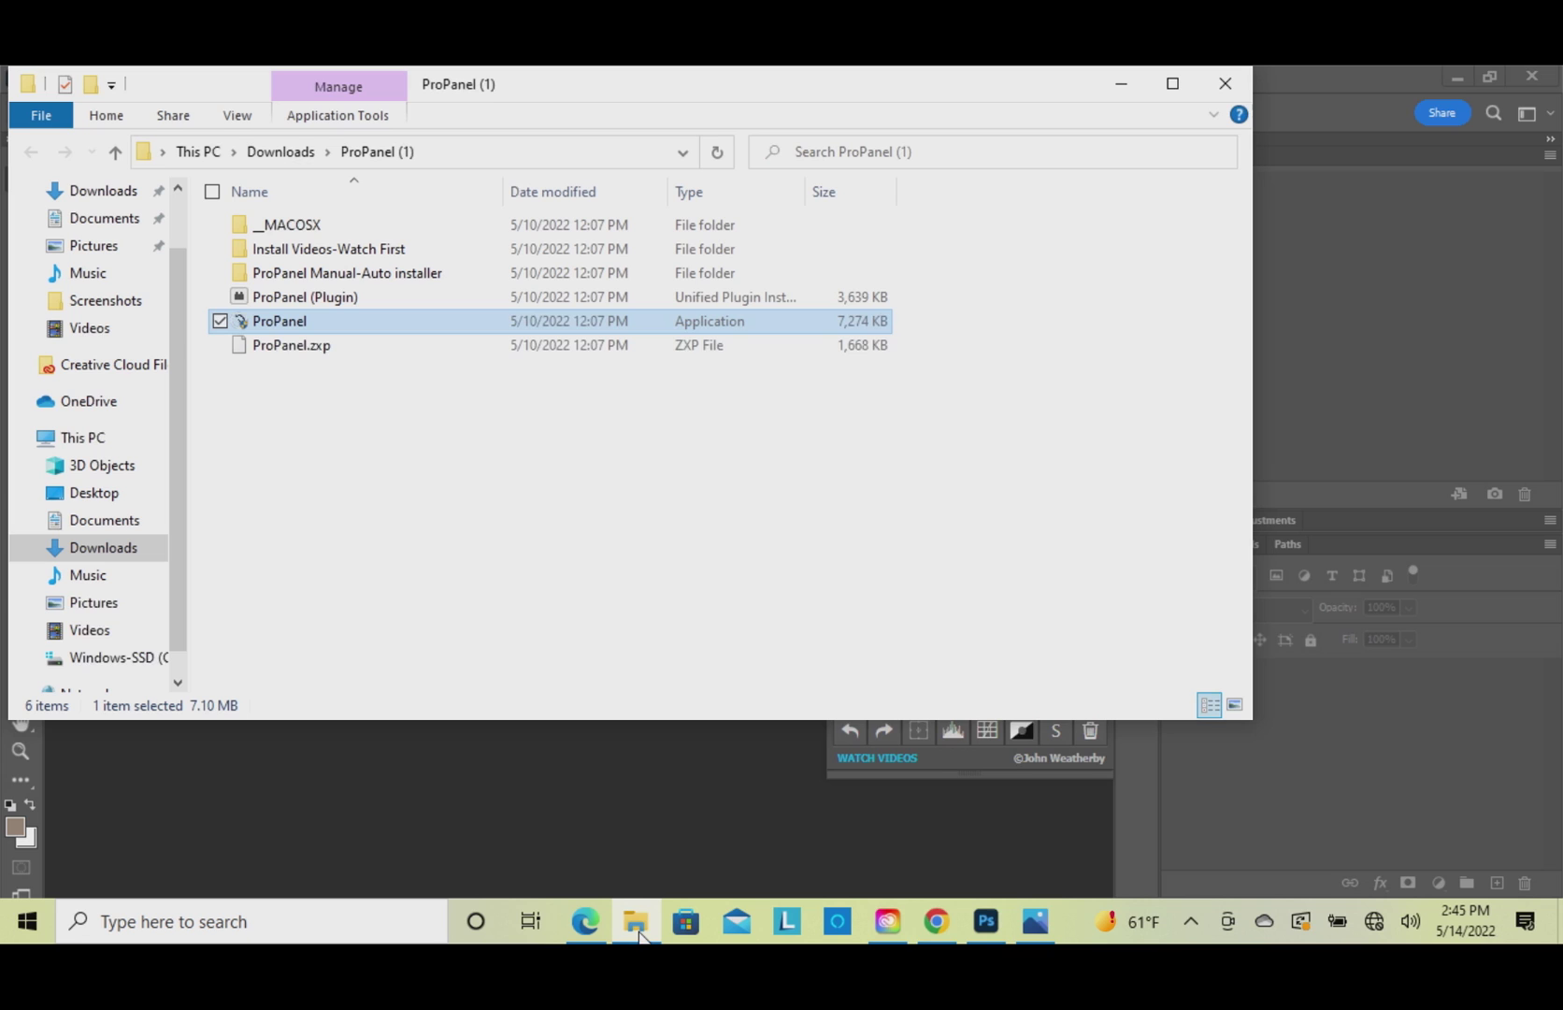
double_click(291, 324)
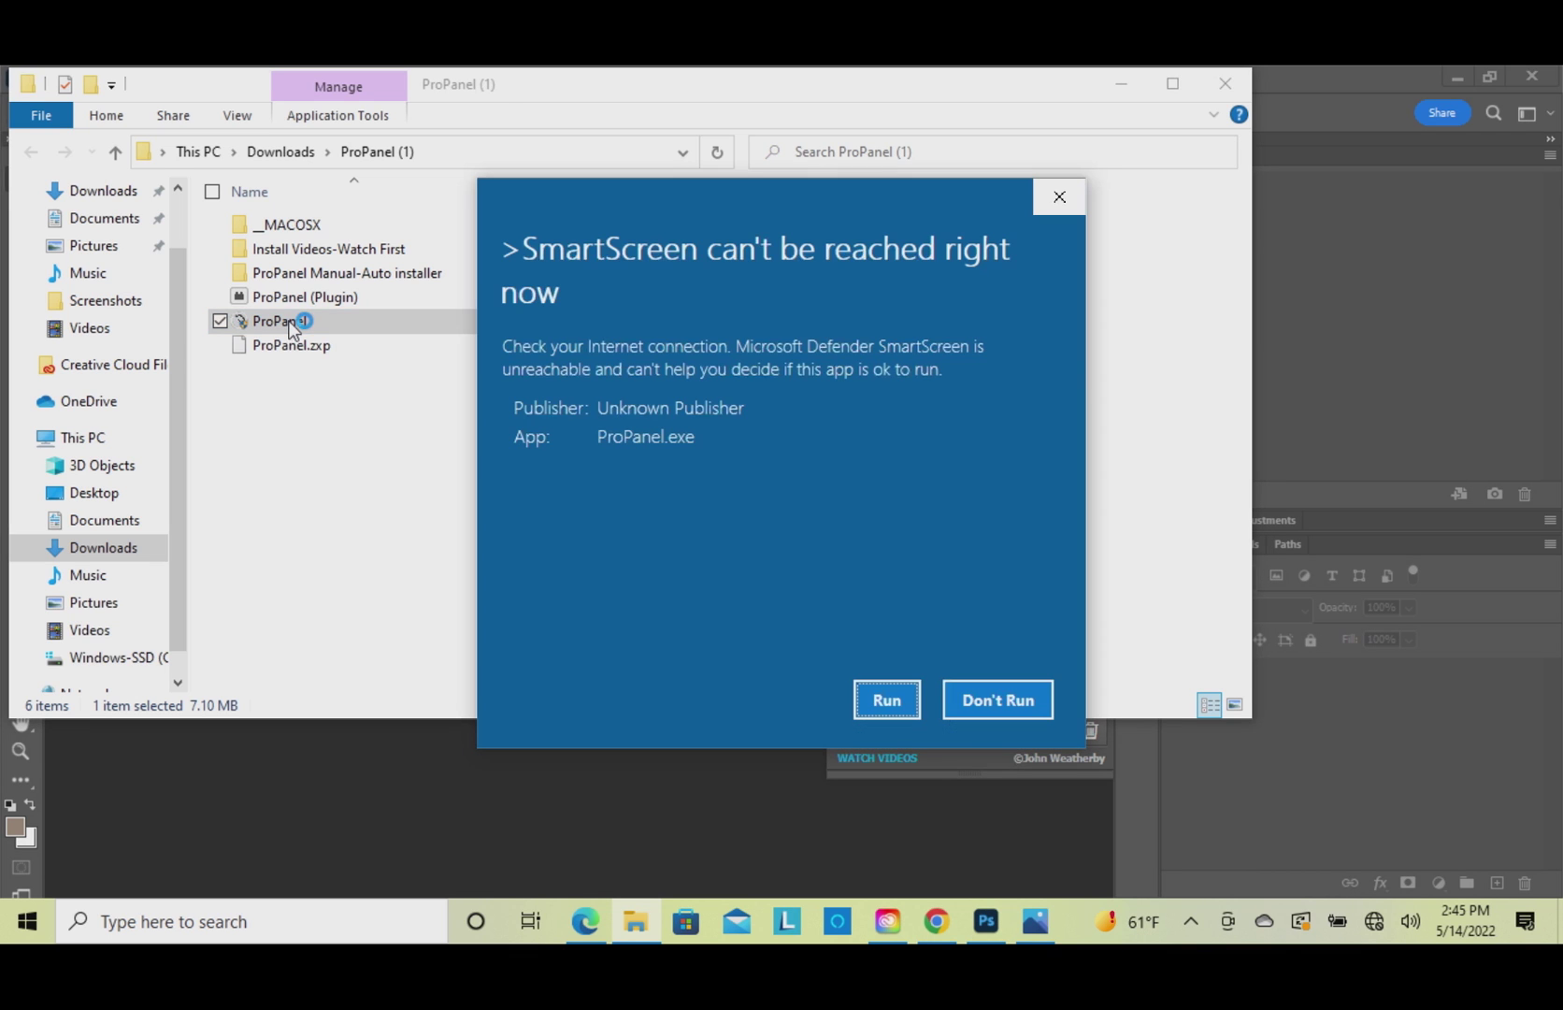
click(884, 699)
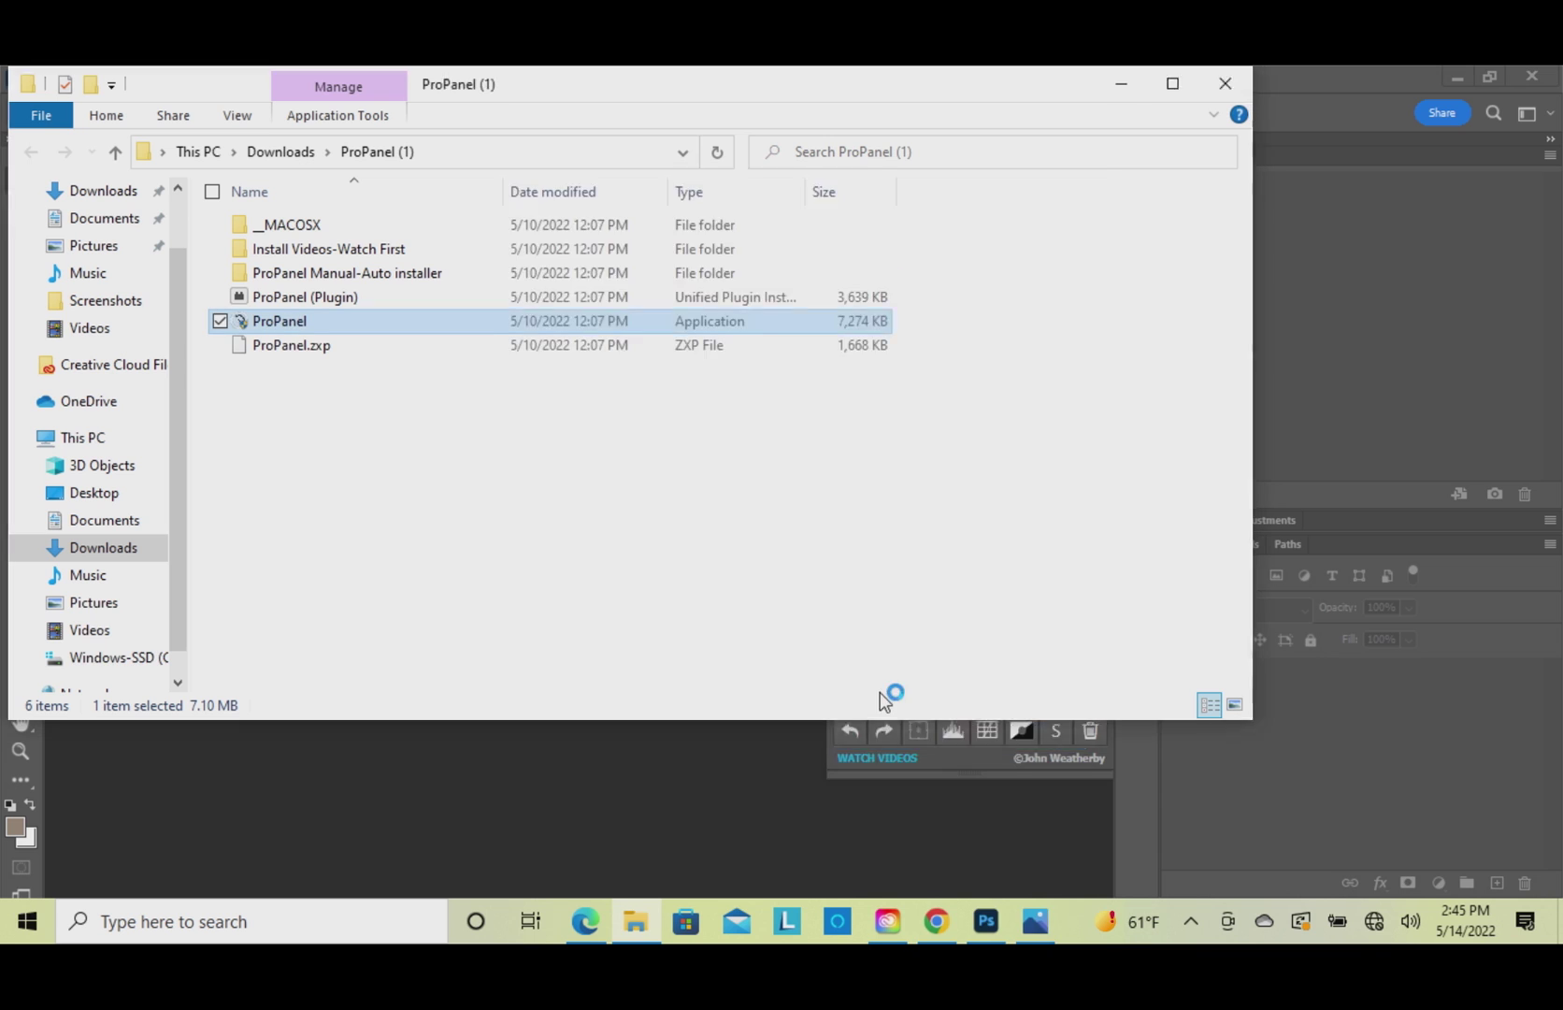
click(1033, 735)
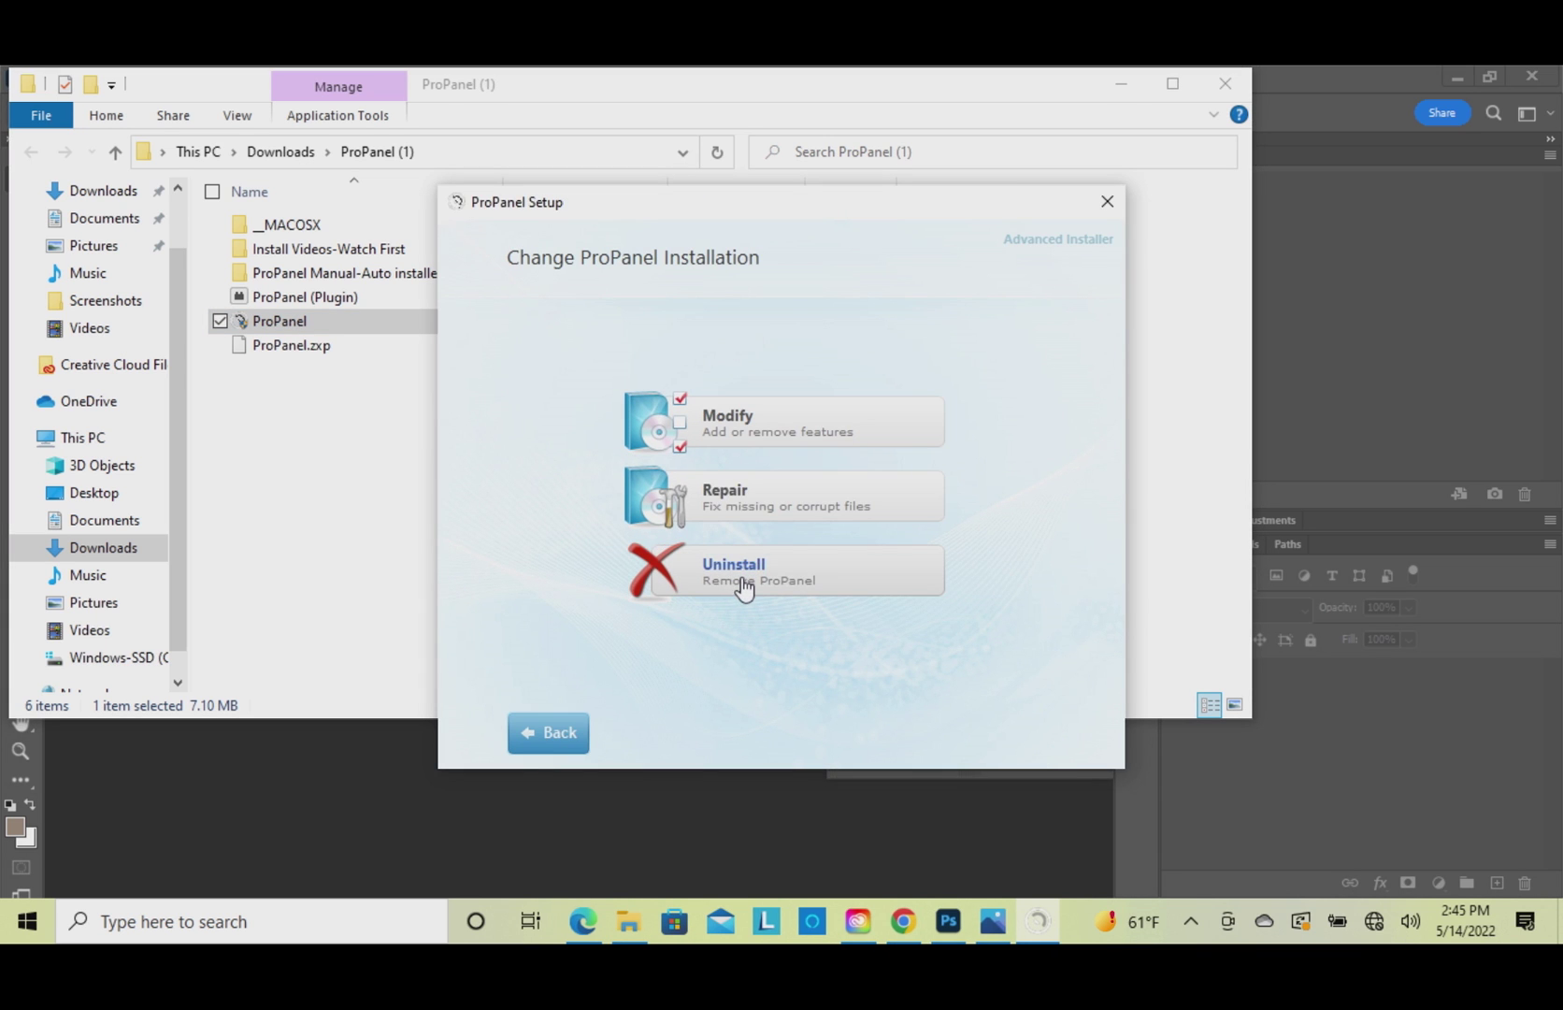
click(744, 586)
click(1010, 734)
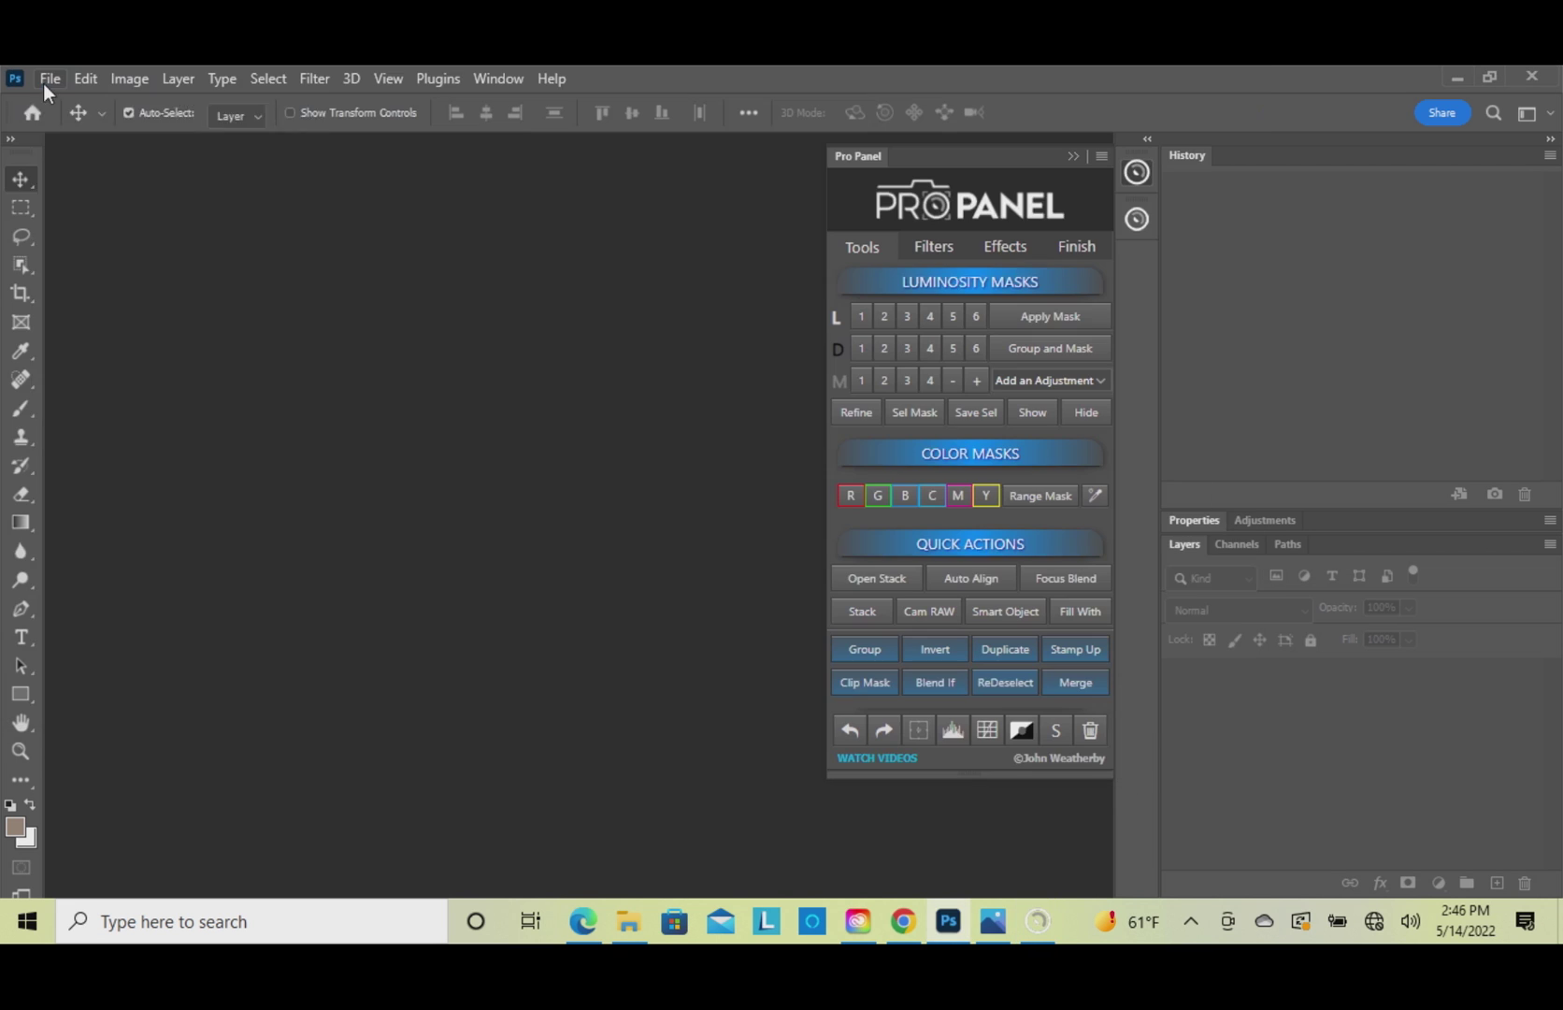
click(45, 80)
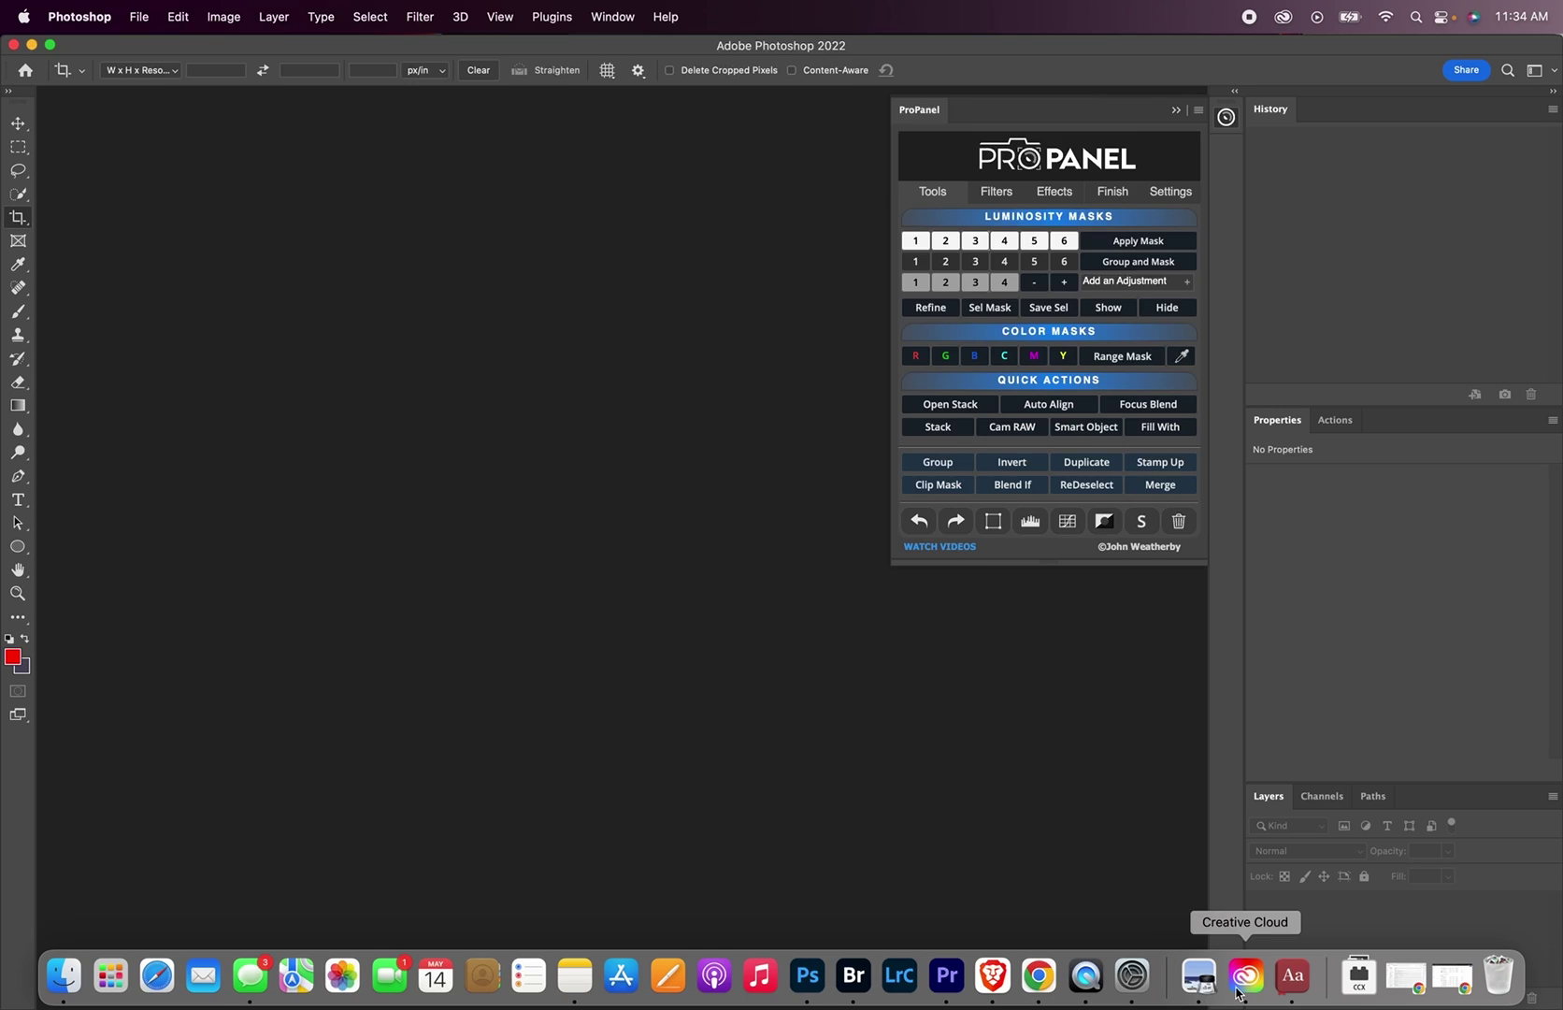
Open Creative Cloud's Manage plugins page, where ProPanel is listed as Installed.
click(1239, 991)
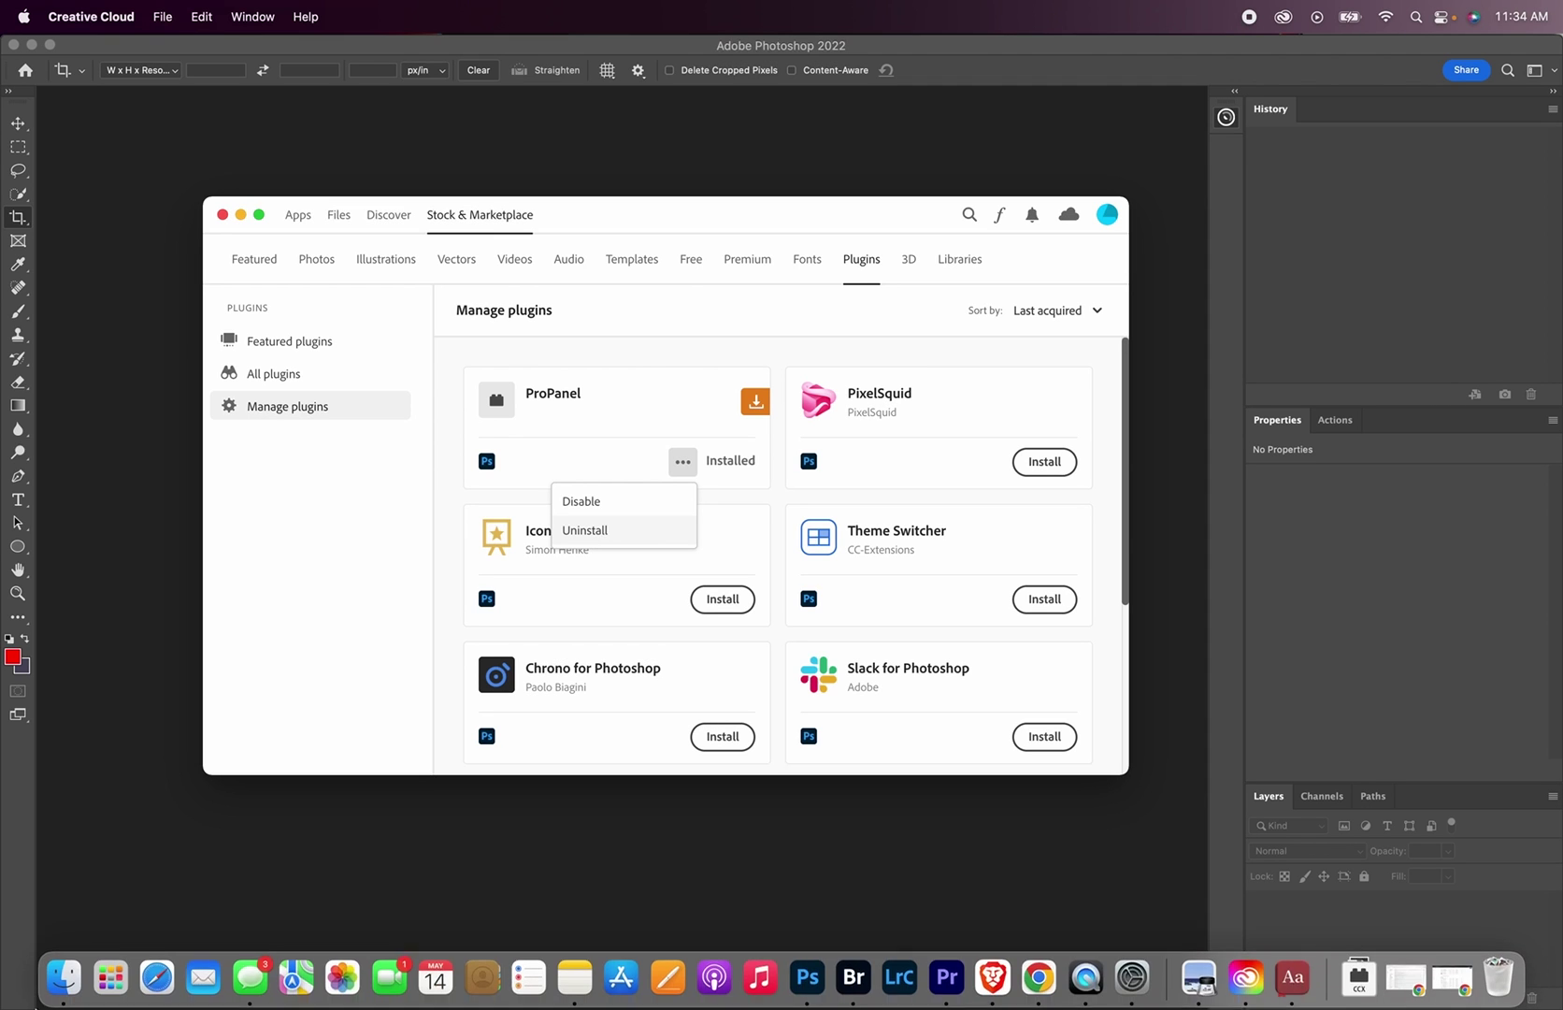
Drag ProPanel (Plugin).ccx onto Creative Cloud and confirm replacing the installed version.
click(62, 983)
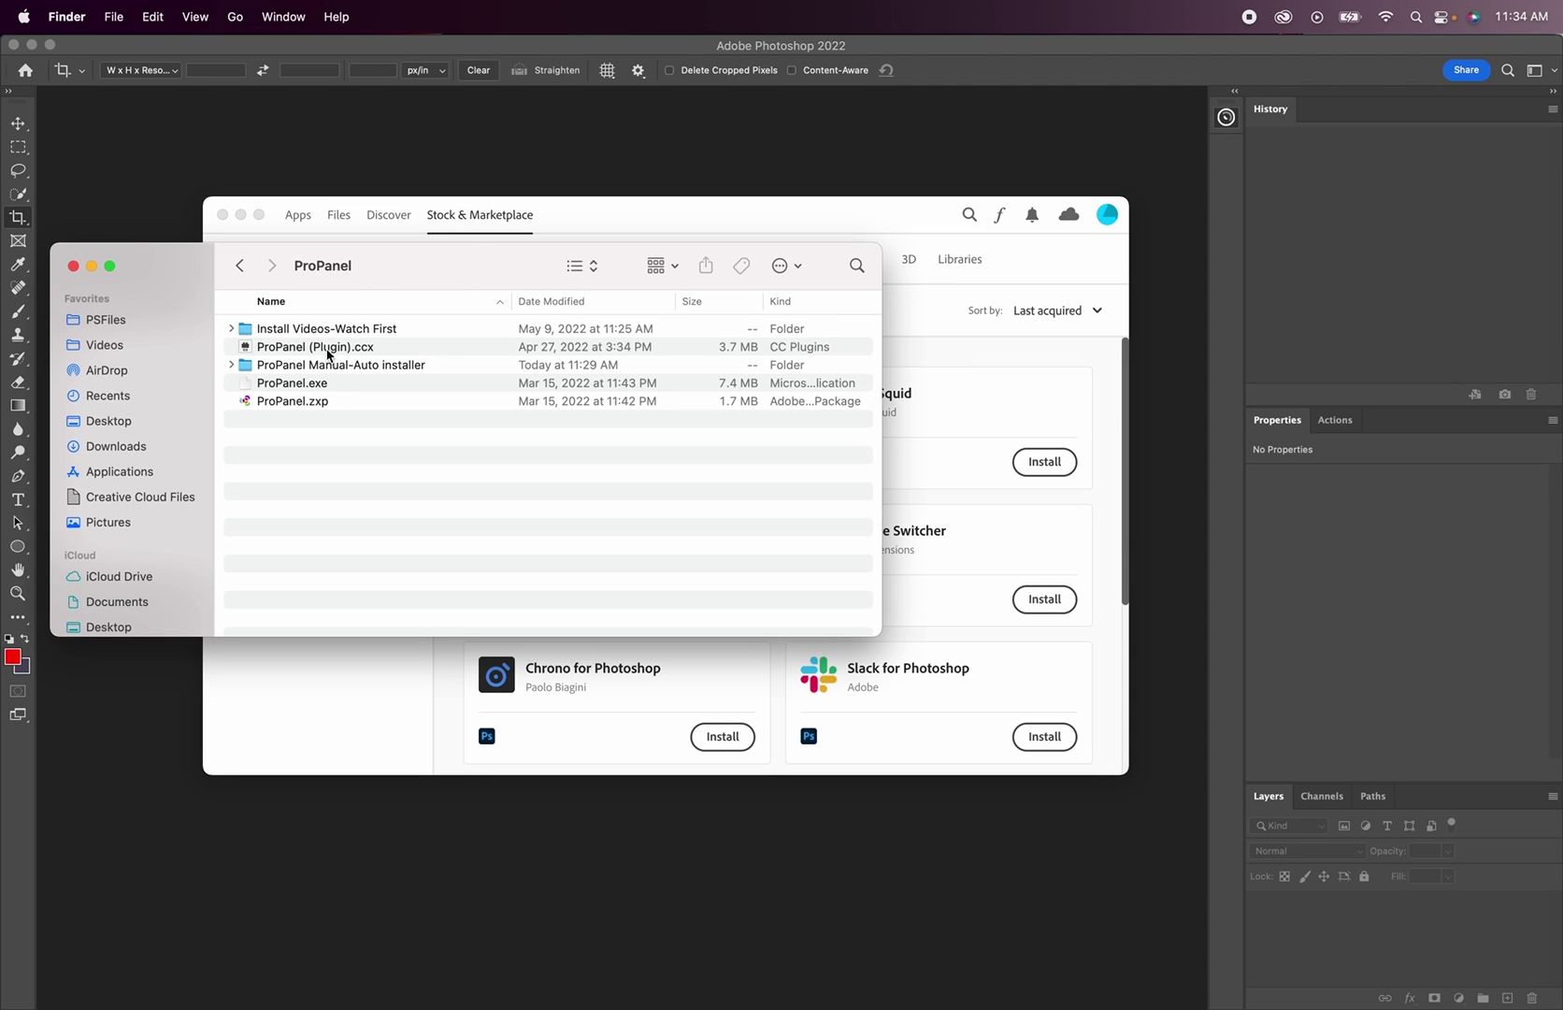
drag(327, 353, 328, 354)
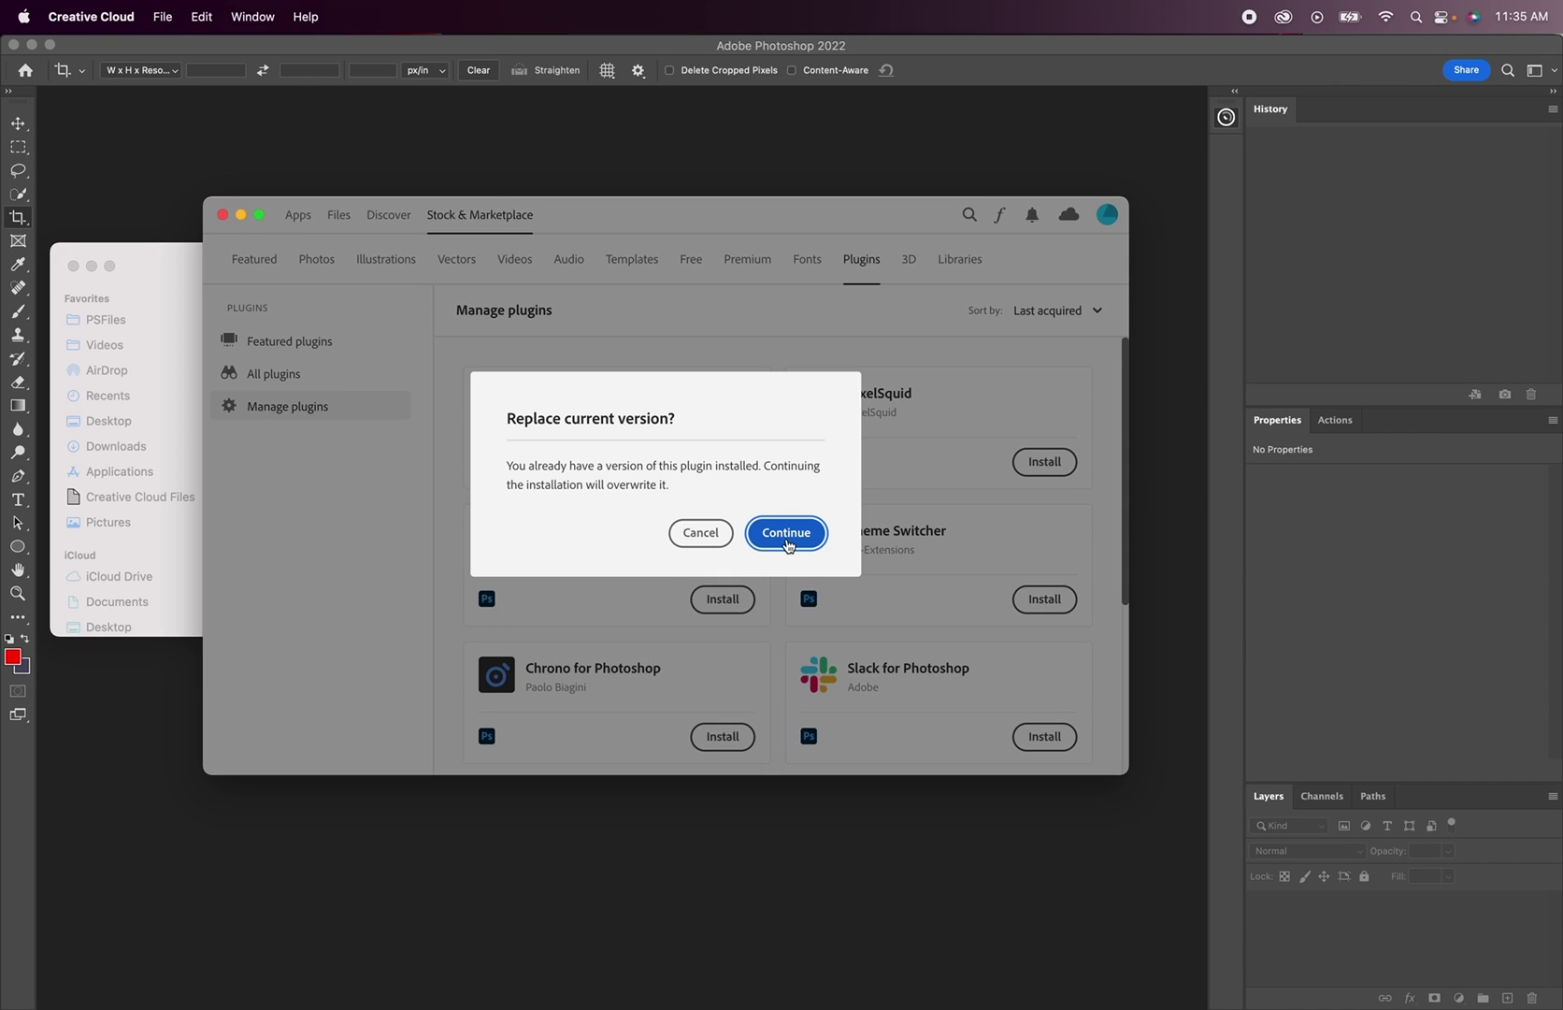
click(786, 534)
click(683, 463)
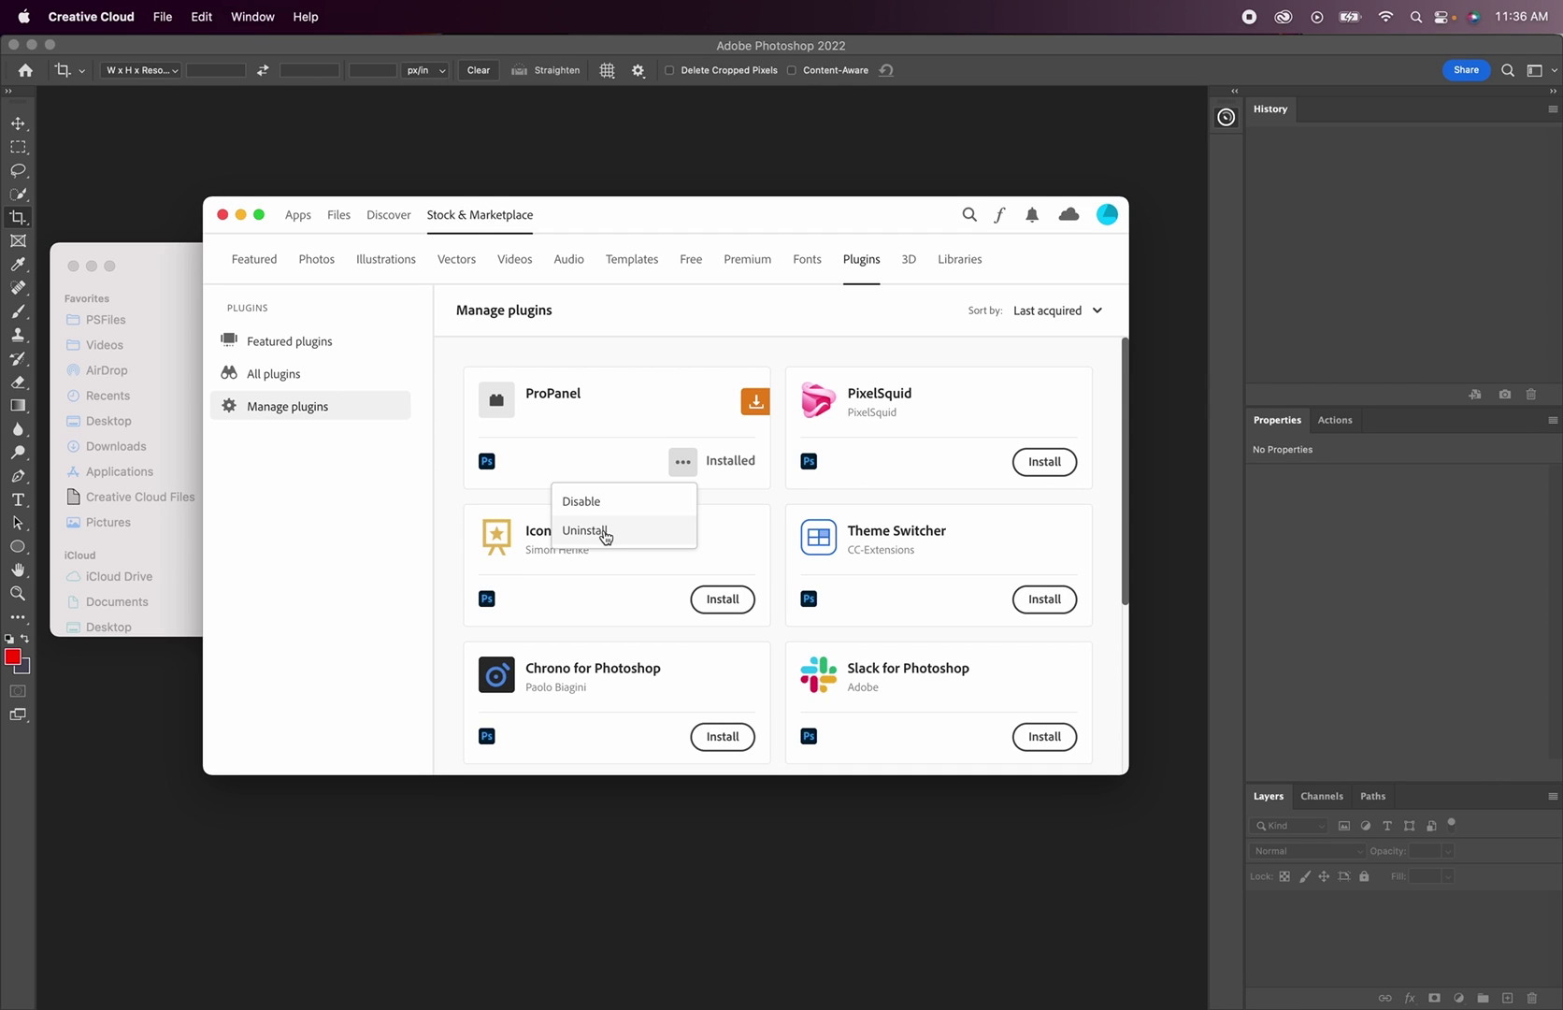
Dismiss the ProPanel plugin options and return to Photoshop with the ProPanel panel showing.
click(596, 477)
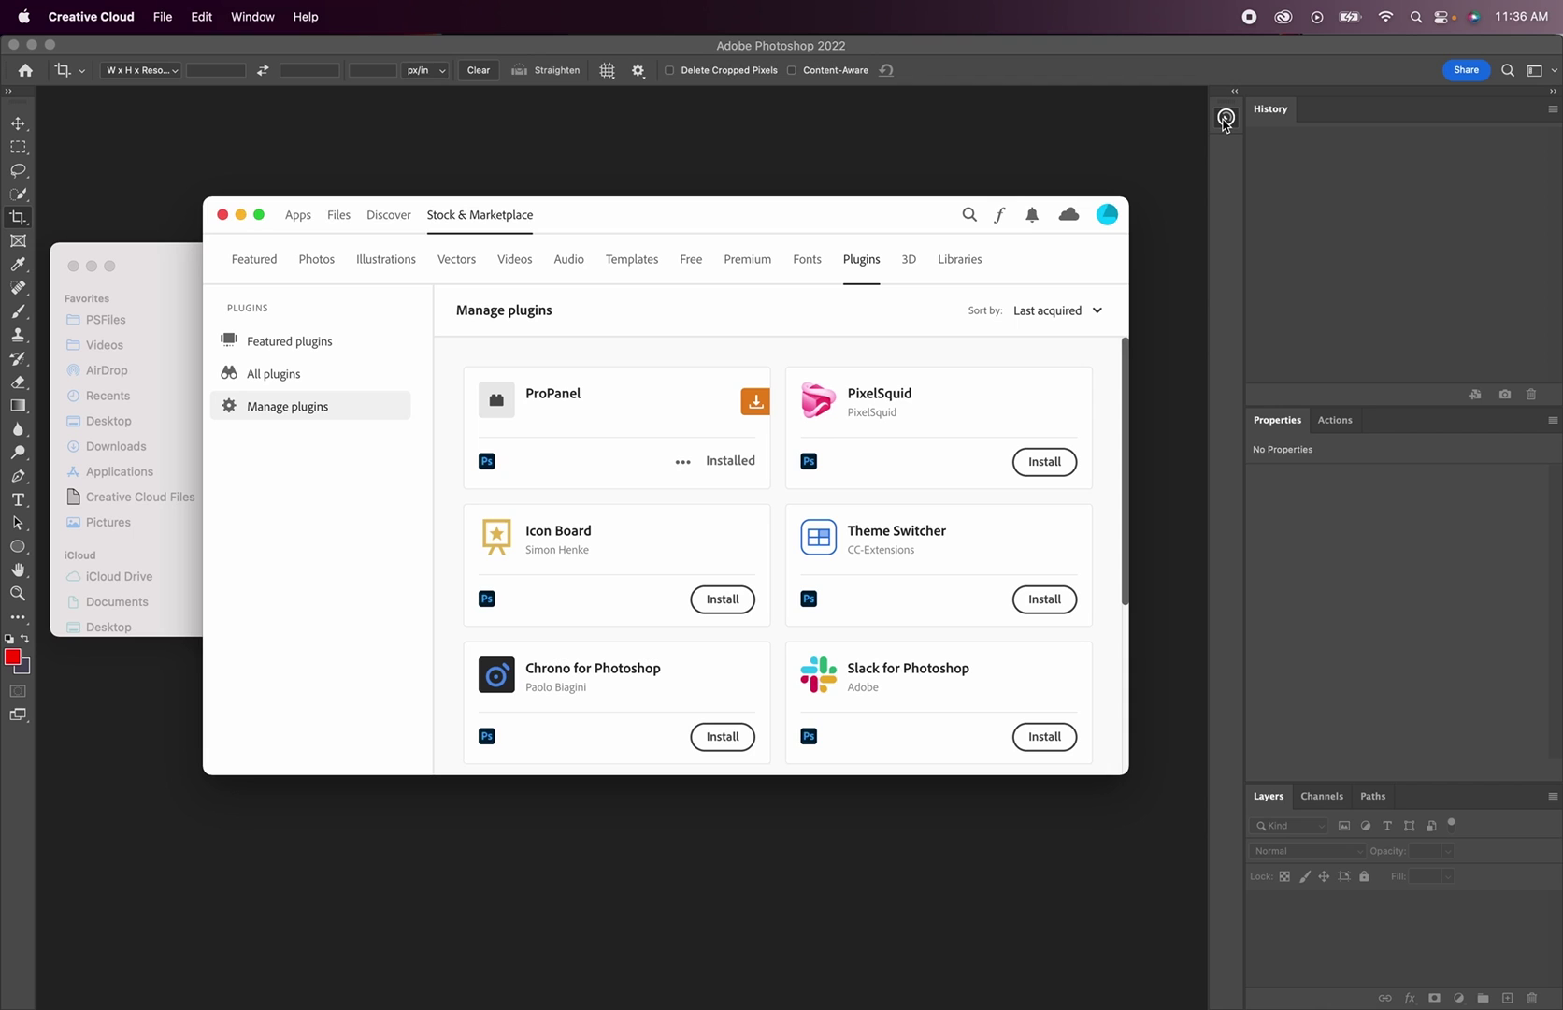
click(1225, 121)
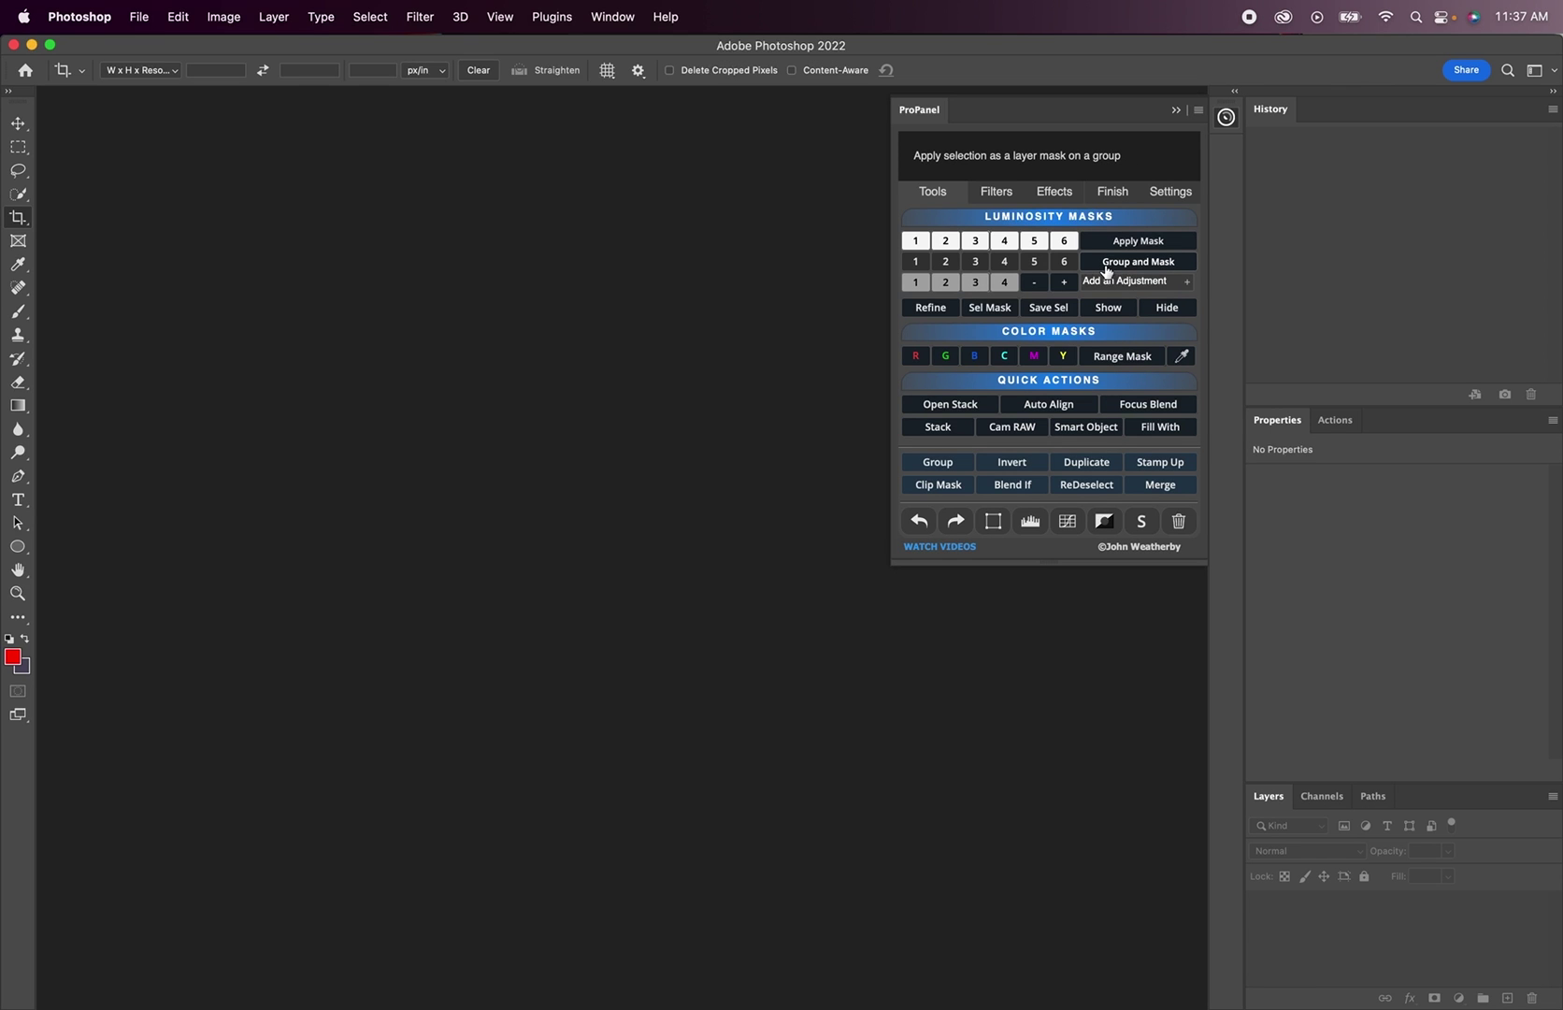
Switch to thepropanel.com in Chrome and open its CONTACT form.
click(1042, 977)
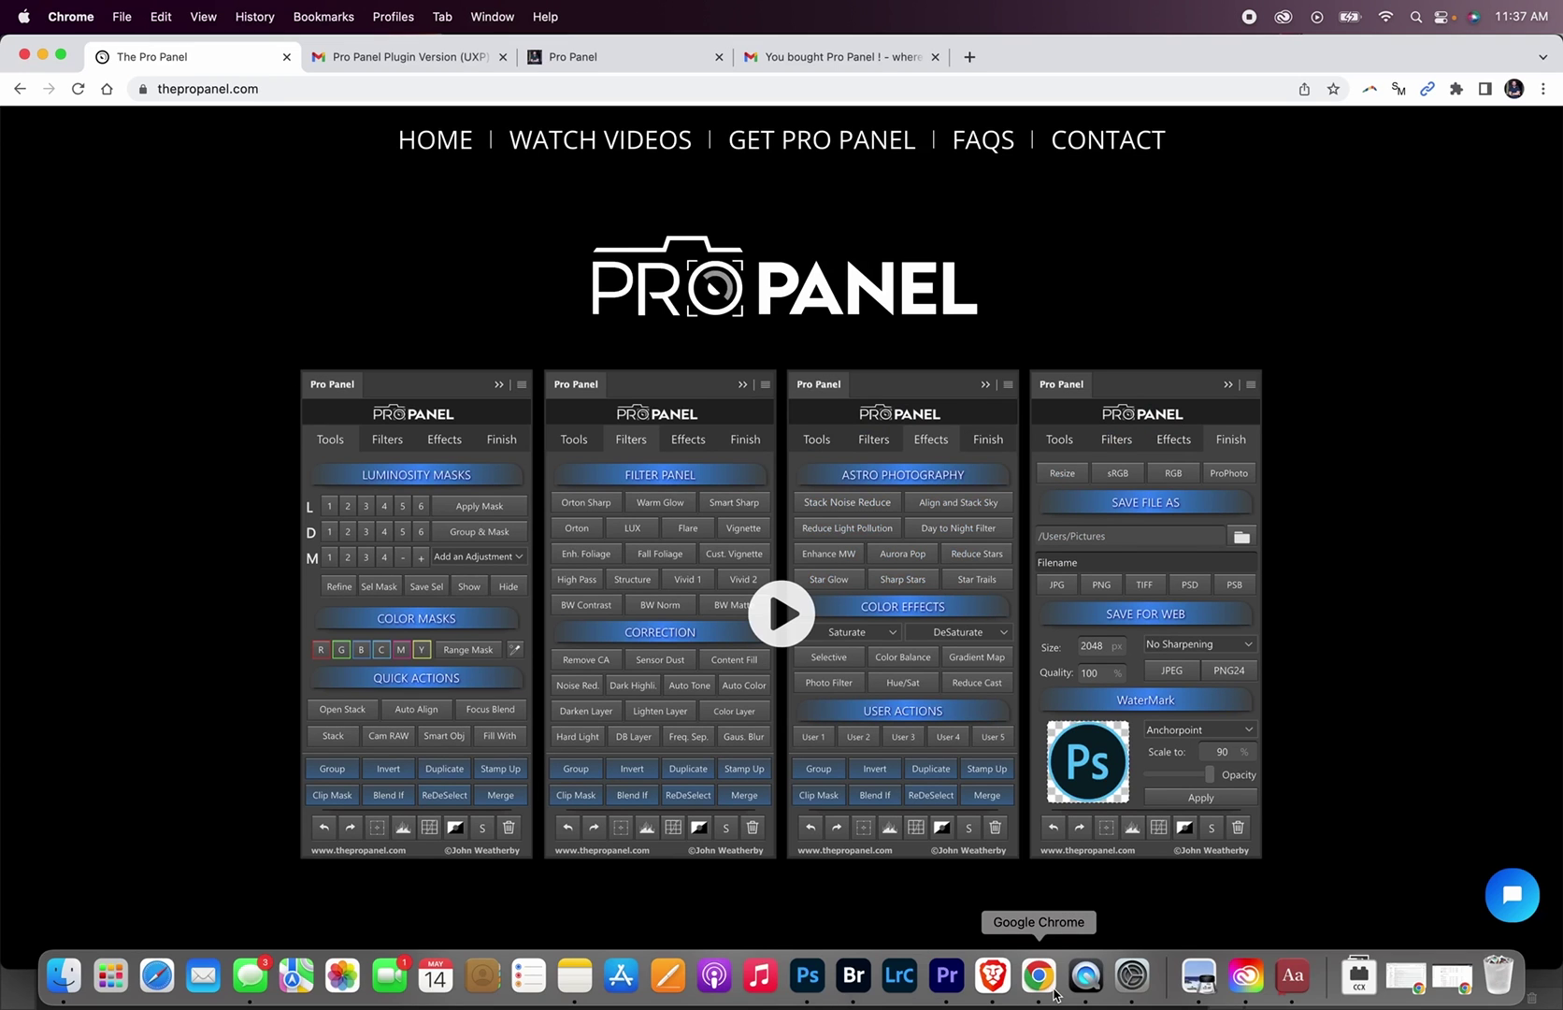
click(1113, 138)
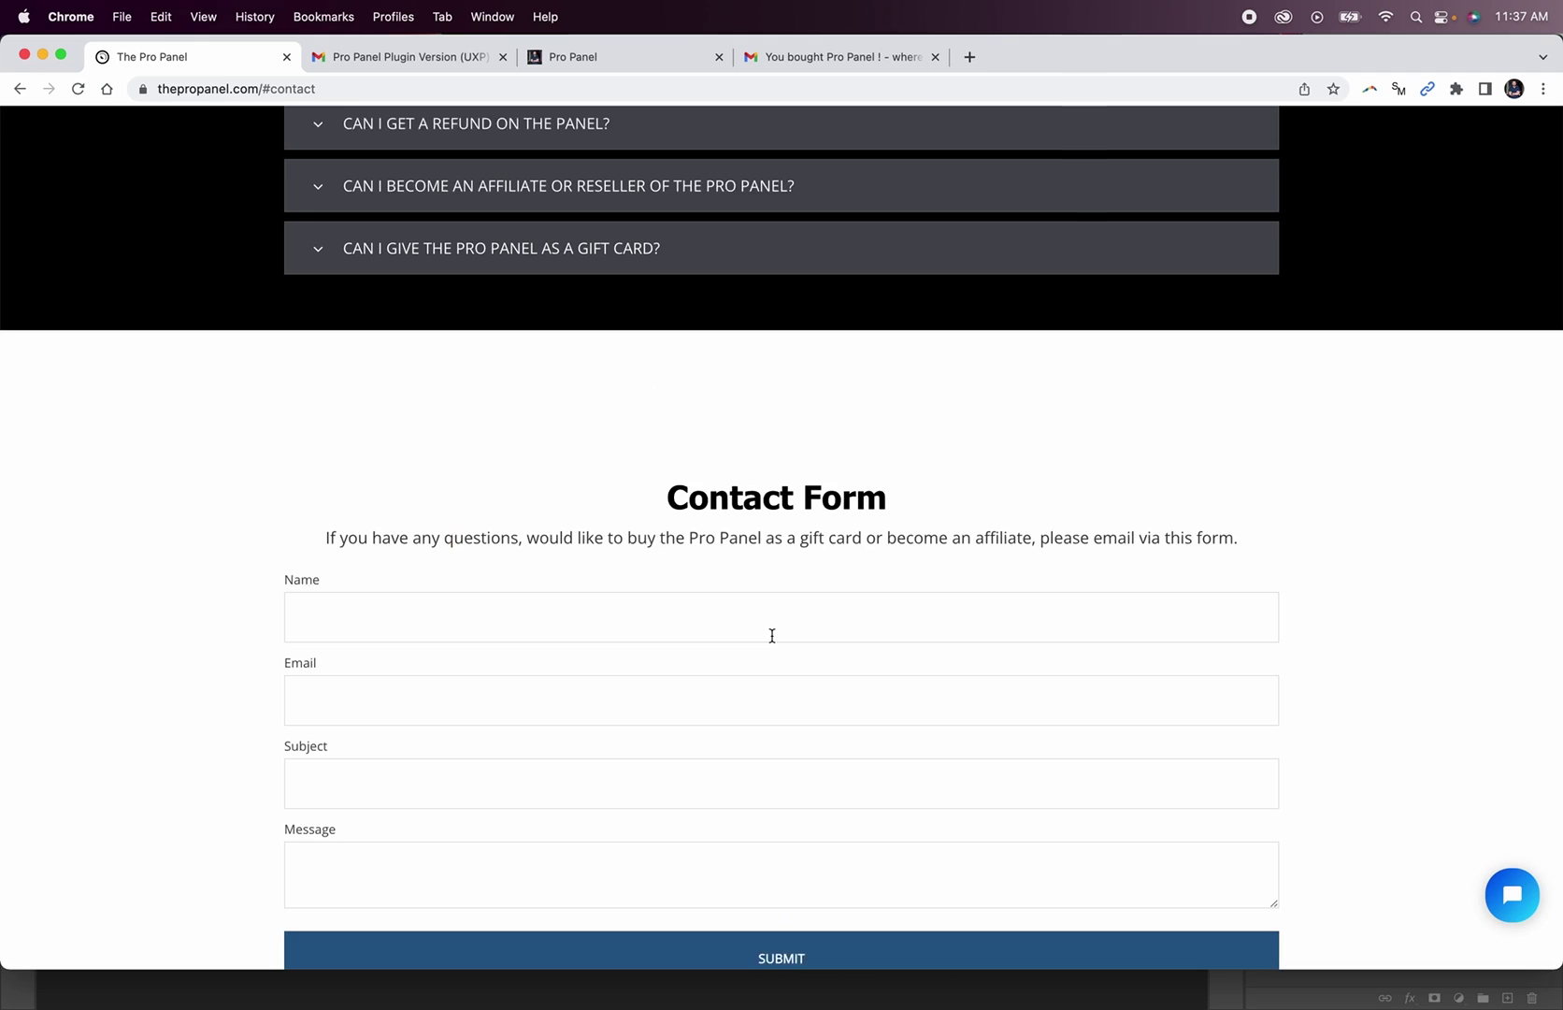